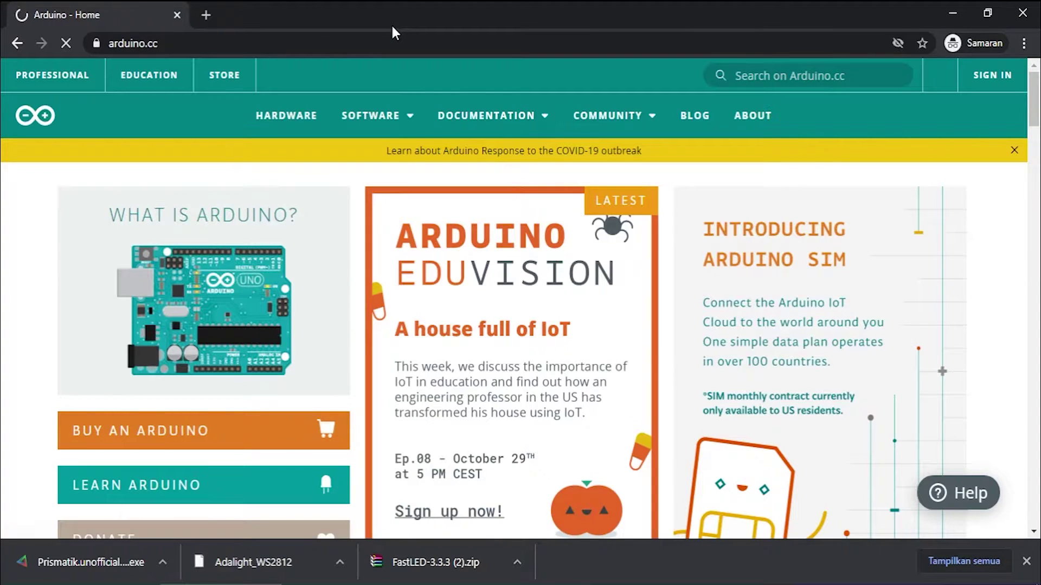
Open Arduino's software downloads page and go to the Windows download of Arduino IDE 1.8.13.
mouse_move(395, 116)
left_click(400, 189)
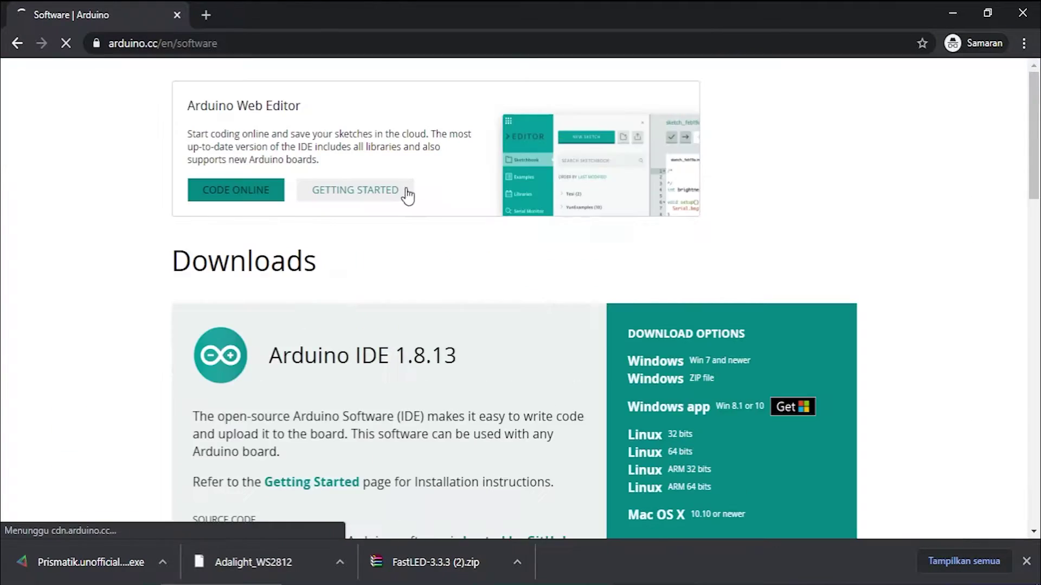
left_click(691, 200)
scroll(721, 400, "down", 1)
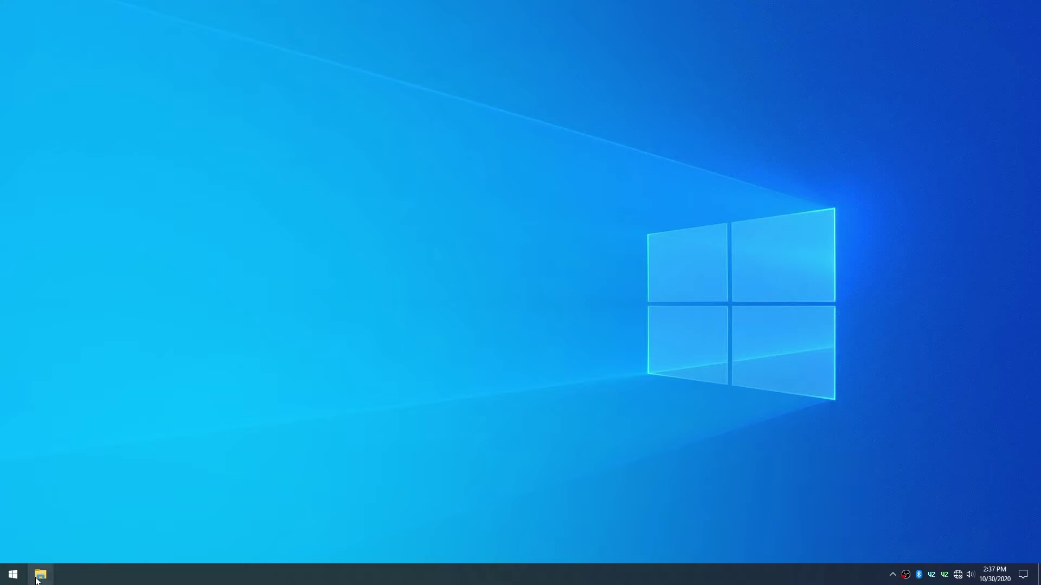
Switch to File Explorer and open the Downloads folder on the Libraries (D:) drive.
left_click(40, 574)
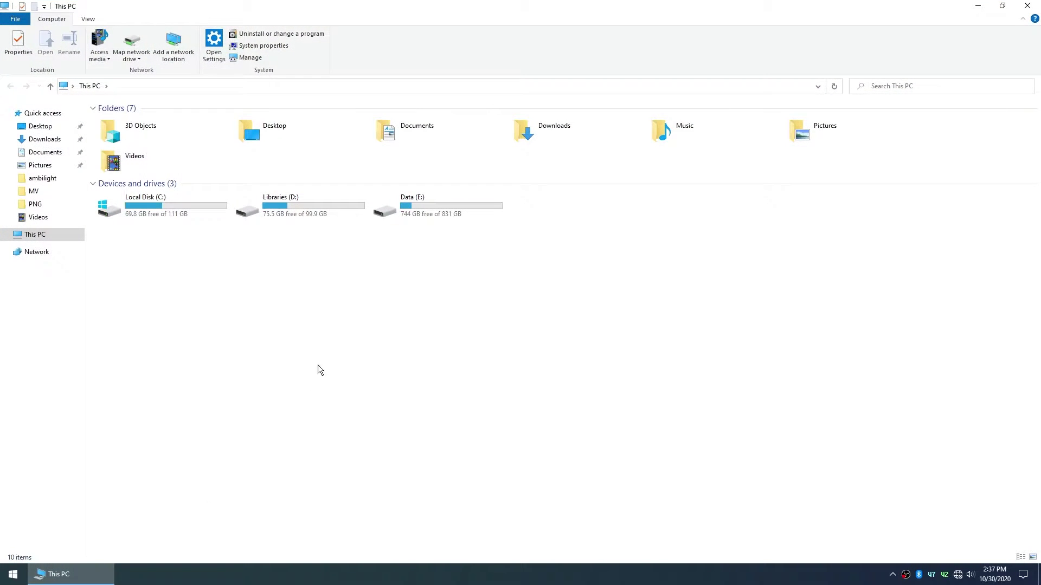
double_click(304, 212)
left_click(240, 180)
double_click(241, 181)
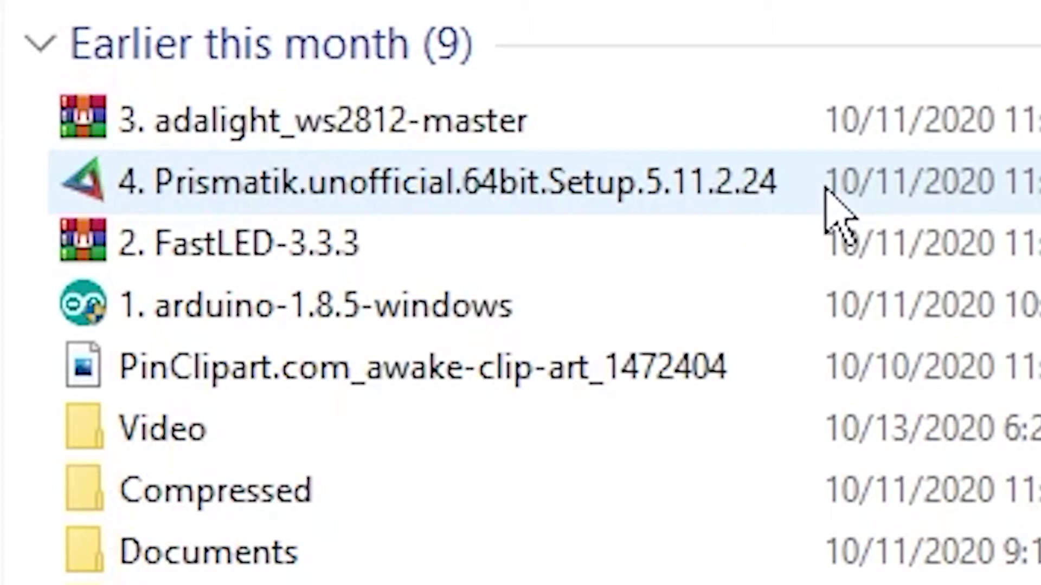
Cut the four numbered setup files: arduino-1.8.5-windows, FastLED-3.3.3, adalight_ws2812-master and the Prismatik 64-bit setup.
left_click(213, 169)
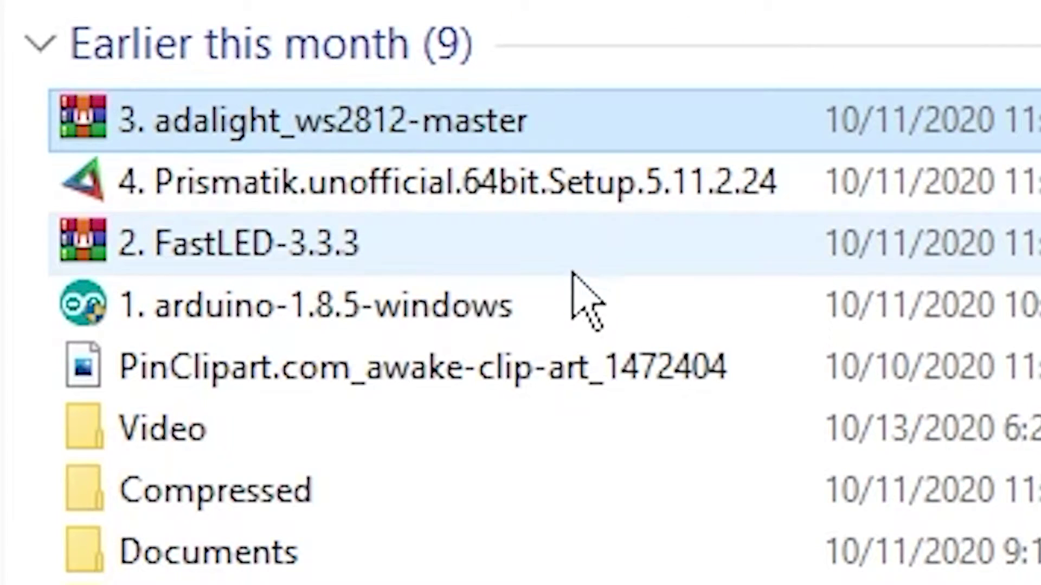
left_click(521, 290, "shift")
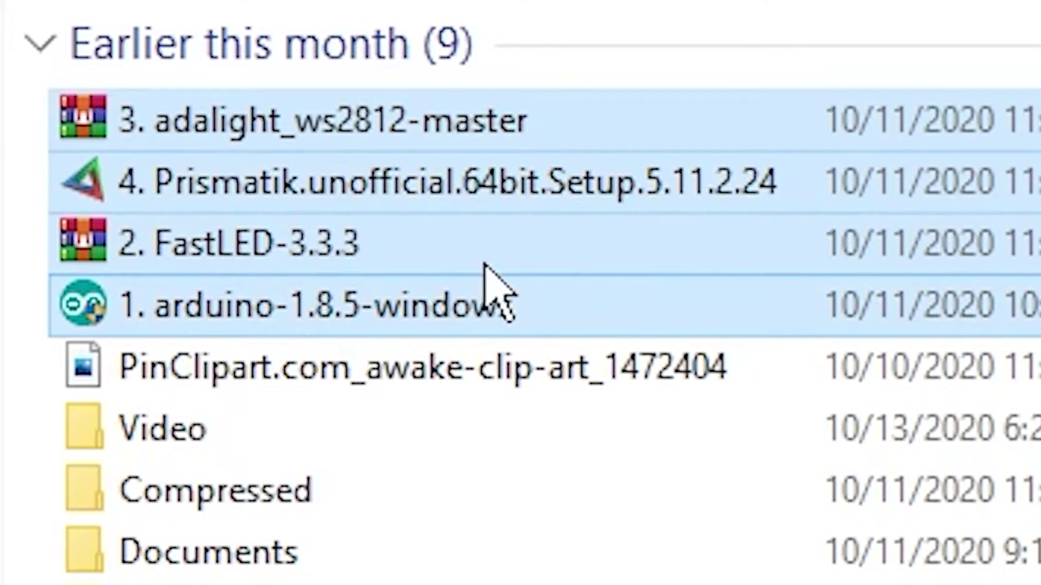
right_click(360, 151)
left_click(507, 334)
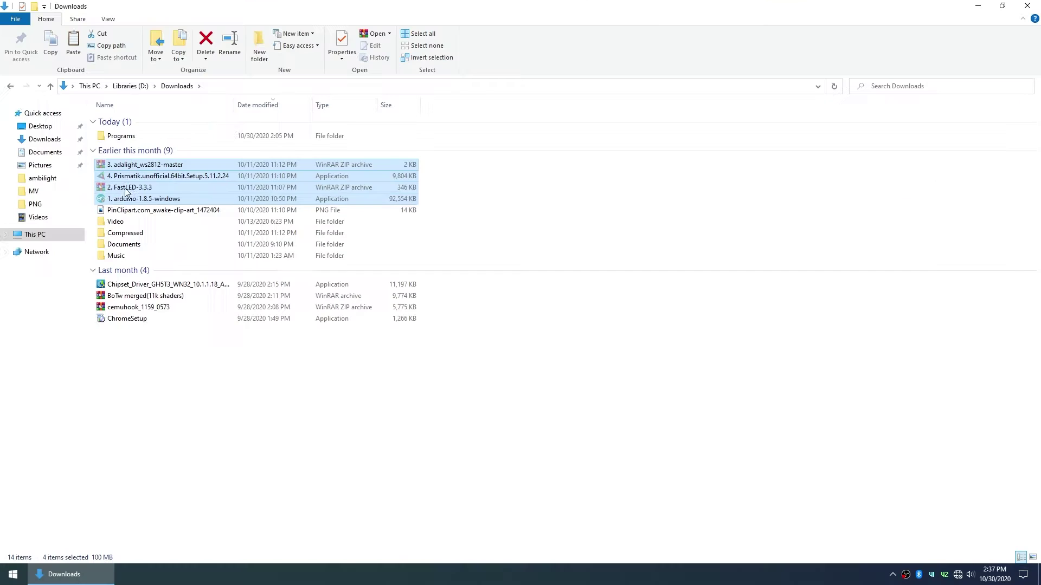
Create a folder named AMBILIGHT in the root of the Libraries (D:) drive.
left_click(10, 86)
right_click(171, 271)
mouse_move(239, 401)
left_click(321, 402)
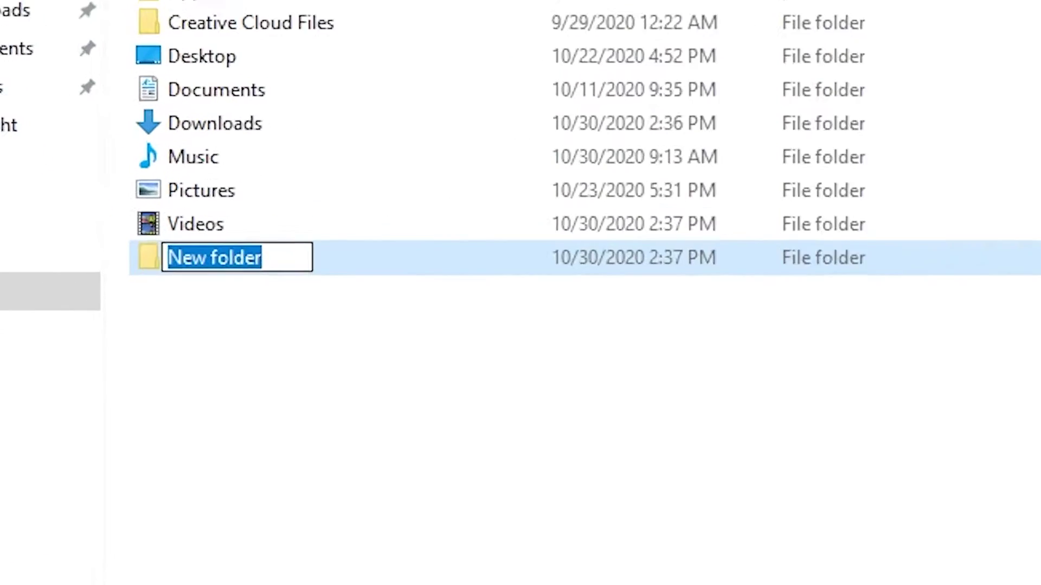
type("AMBILIHG")
key("BackSpace")
key("BackSpace")
type("GHT")
key("Return")
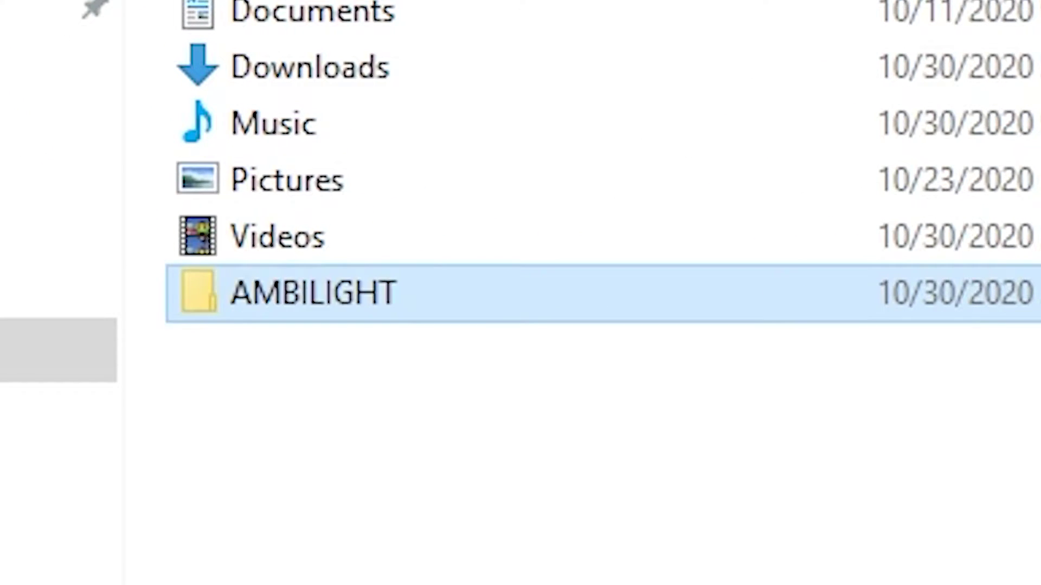
Paste the four setup files into the AMBILIGHT folder and refresh the file list.
key("Return")
key("ctrl+v")
right_click(297, 178)
left_click(352, 211)
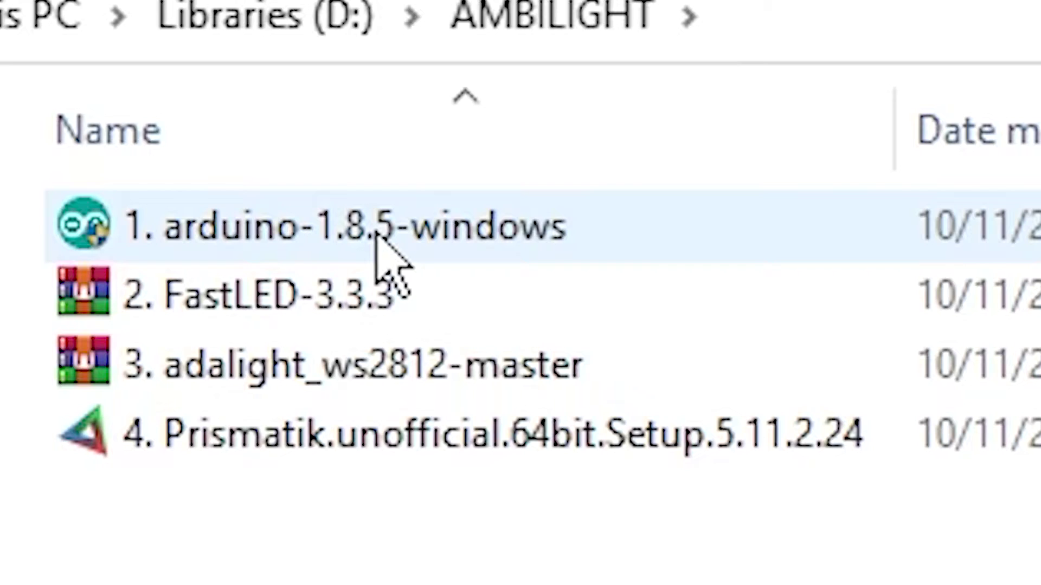
Start the arduino-1.8.5-windows installer and cancel the setup.
double_click(150, 126)
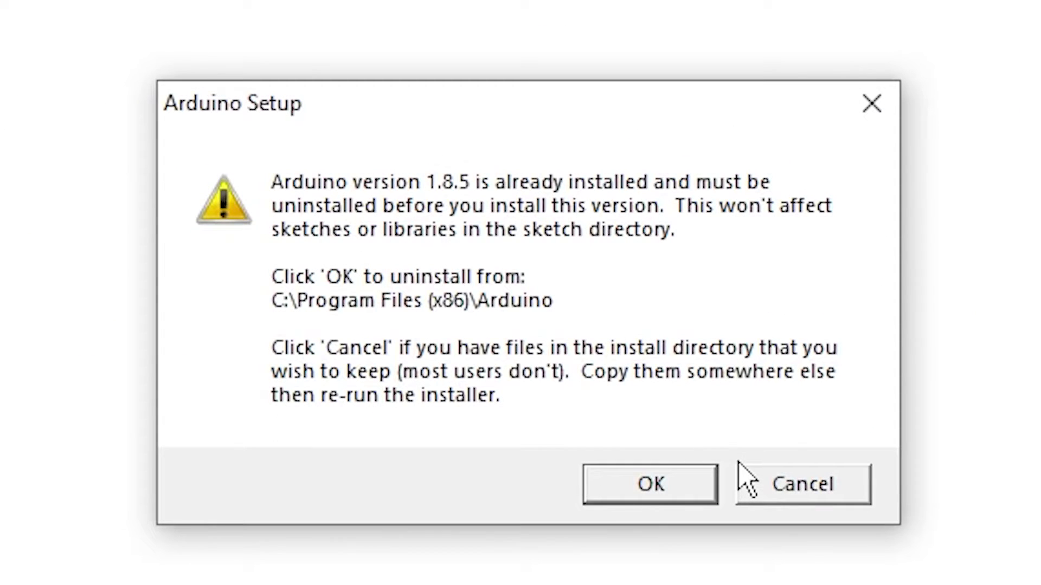
left_click(765, 494)
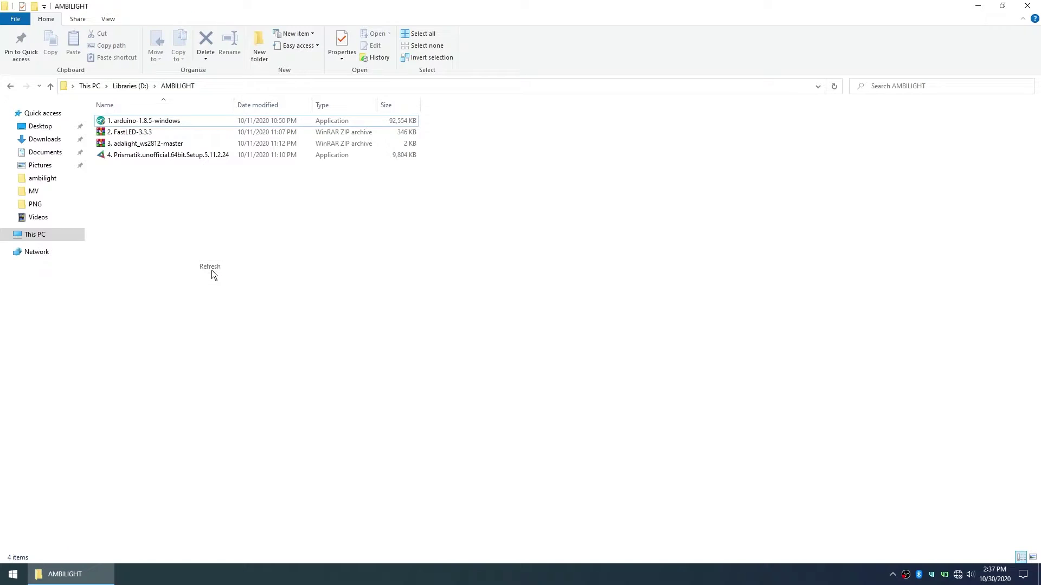
Extract the FastLED-3.3.3 archive into its own folder and open the extracted library's contents.
left_click(150, 133)
right_click(134, 134)
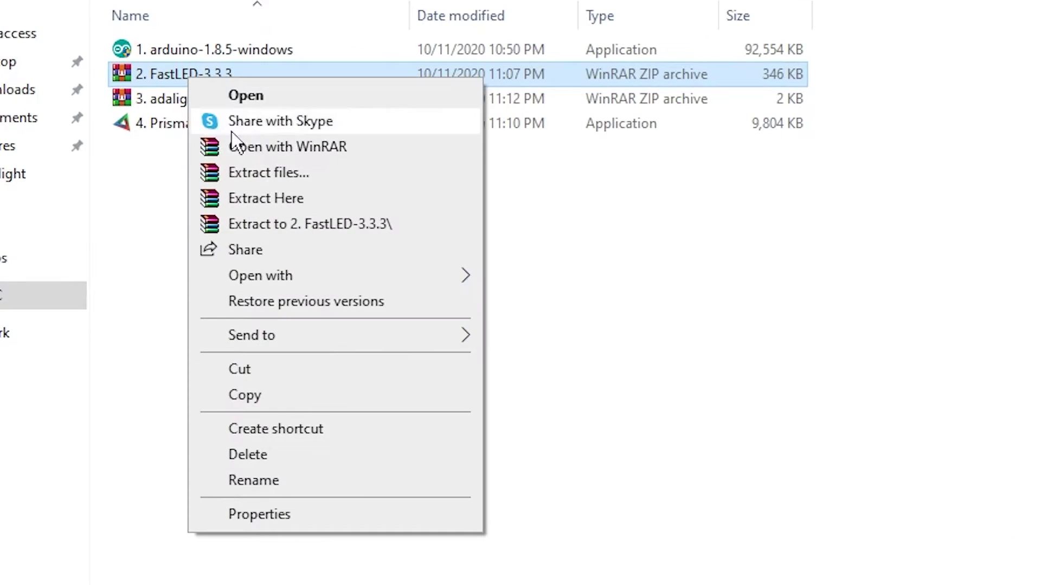
left_click(185, 202)
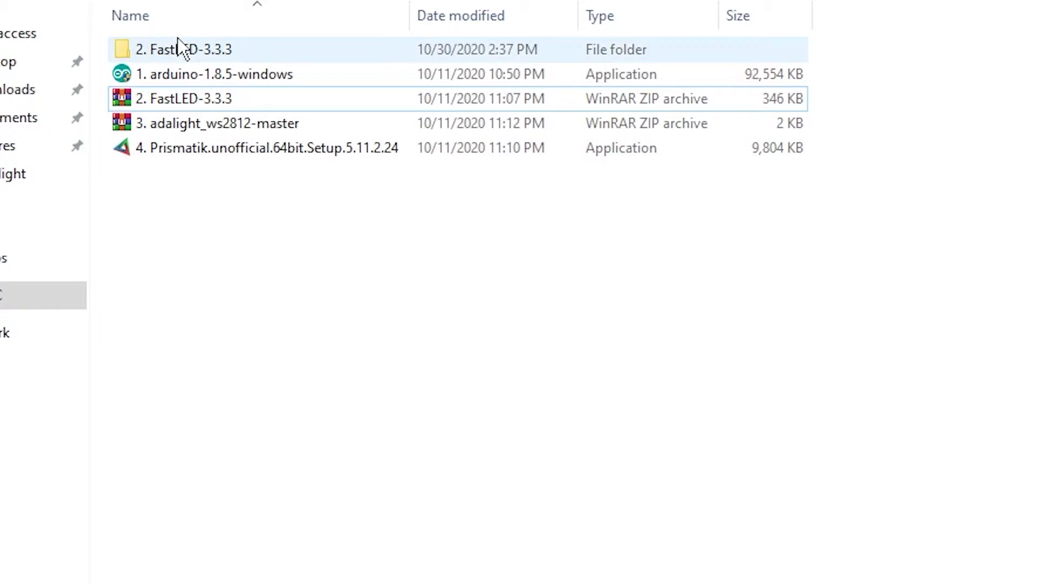
double_click(179, 49)
left_click(179, 49)
double_click(196, 59)
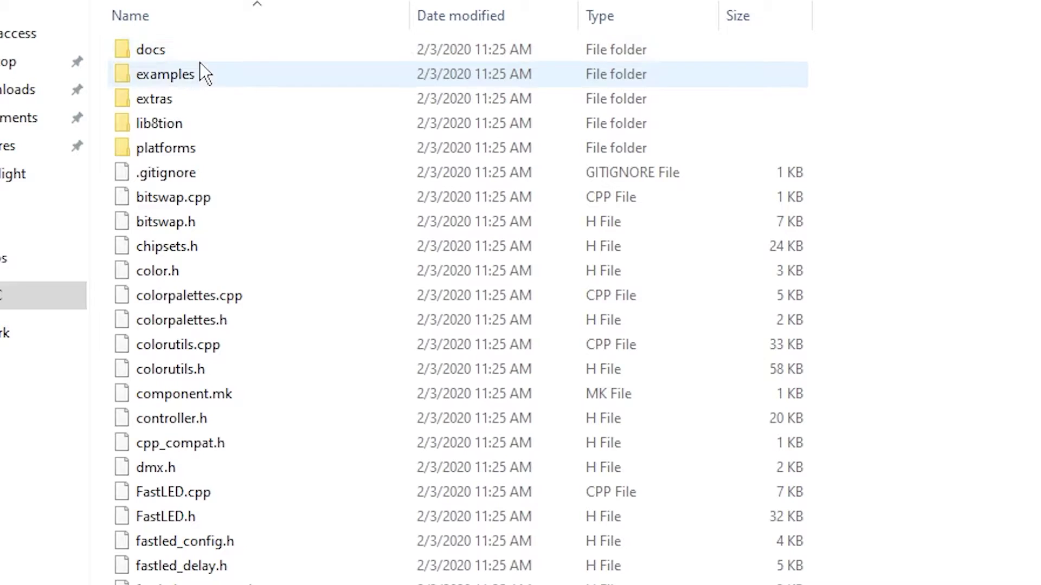
Go back to the extracted library folder and rename it to FastLED.
key("alt+Left")
left_click(217, 52)
left_click_drag(217, 52, 184, 50)
key("BackSpace")
key("Return")
Try to move the FastLED folder into C: > Program Files (x86) > Arduino > libraries and close the file replacement dialog.
right_click(158, 60)
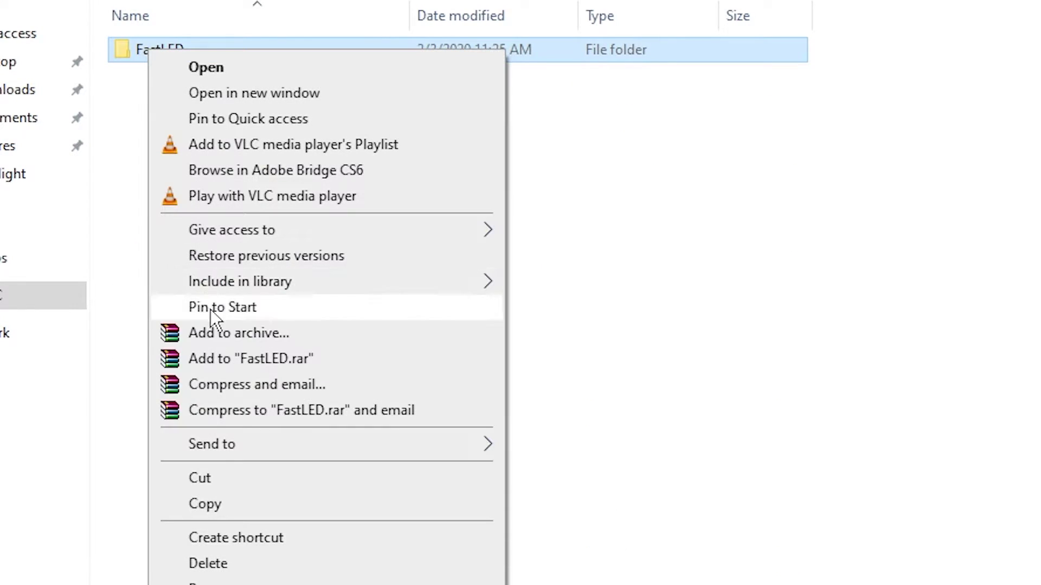
left_click(218, 476)
left_click(4, 295)
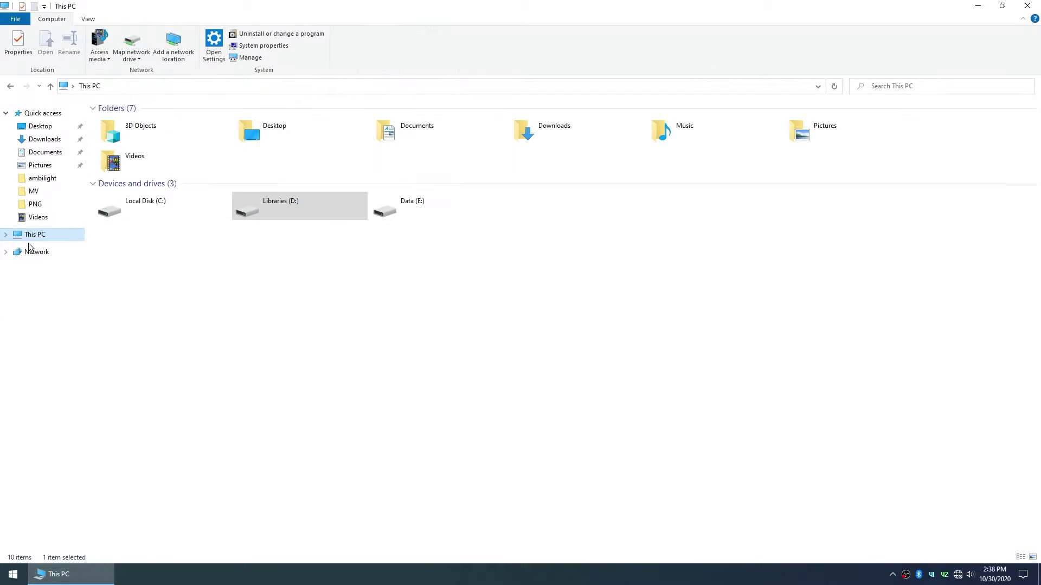
double_click(156, 213)
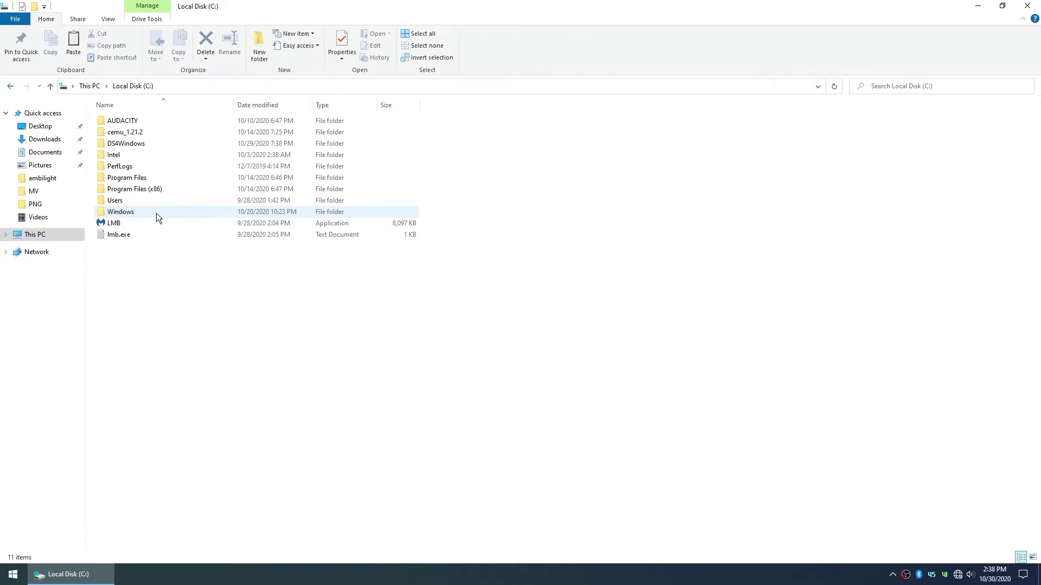
double_click(155, 189)
double_click(148, 128)
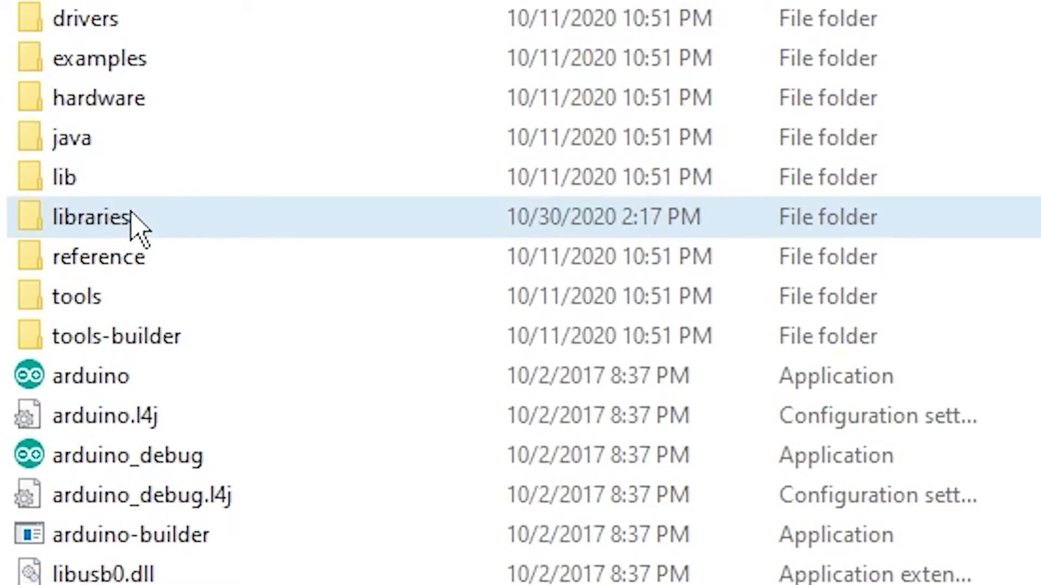
right_click(130, 217)
left_click(304, 326)
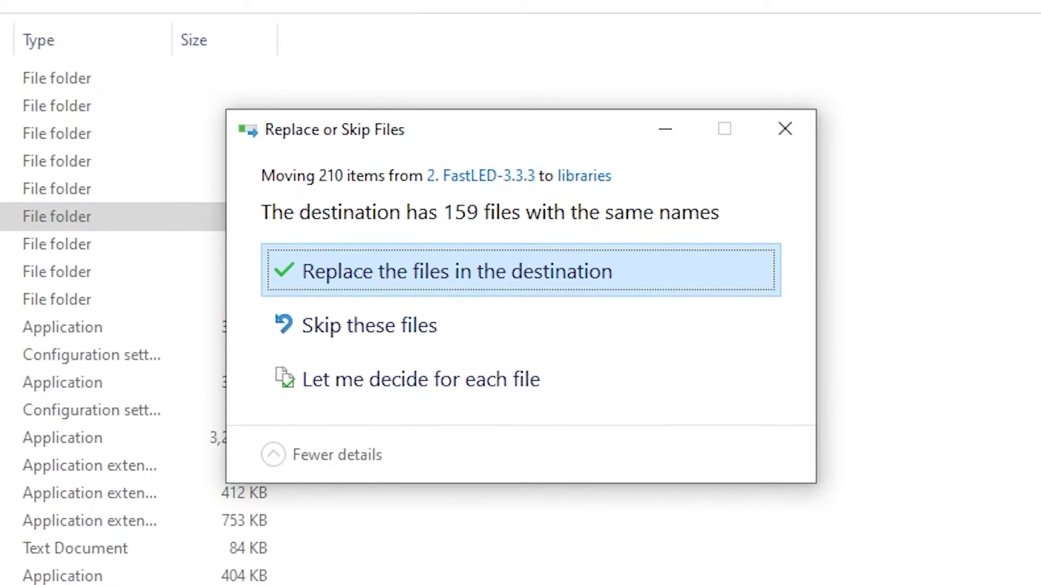
left_click(796, 129)
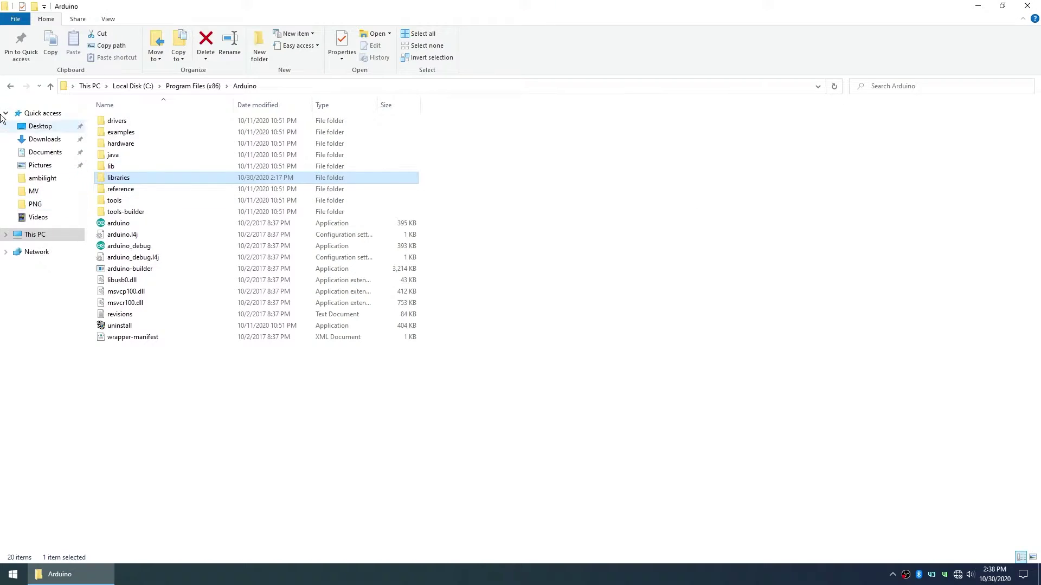
Return to the AMBILIGHT folder on D: and refresh its file list.
left_click(8, 86)
left_click(9, 86)
left_click(9, 85)
left_click(9, 86)
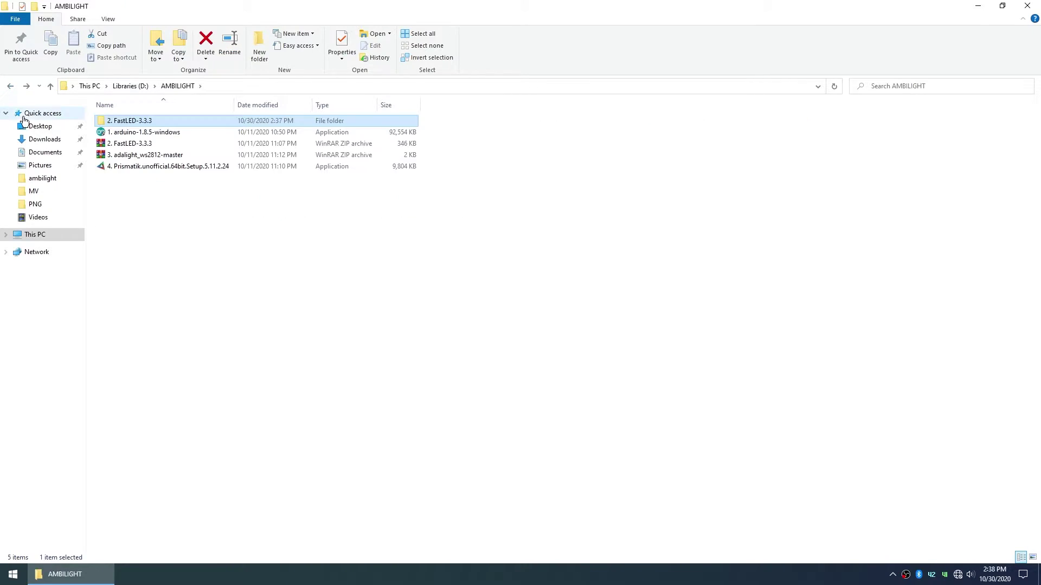
right_click(181, 216)
left_click(234, 259)
Launch the Arduino application and enlarge its sketch window.
key("super")
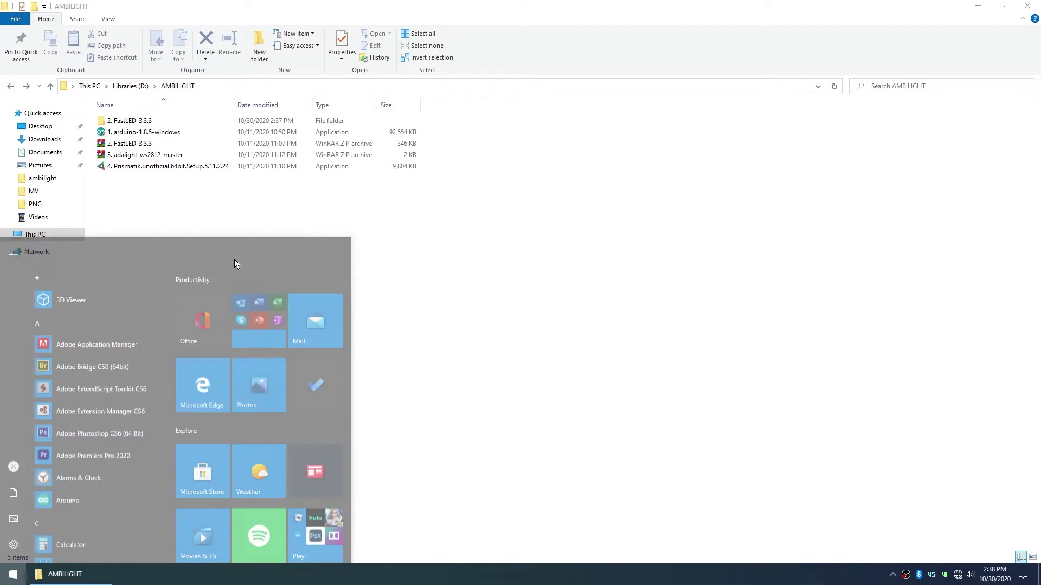
type("ARU")
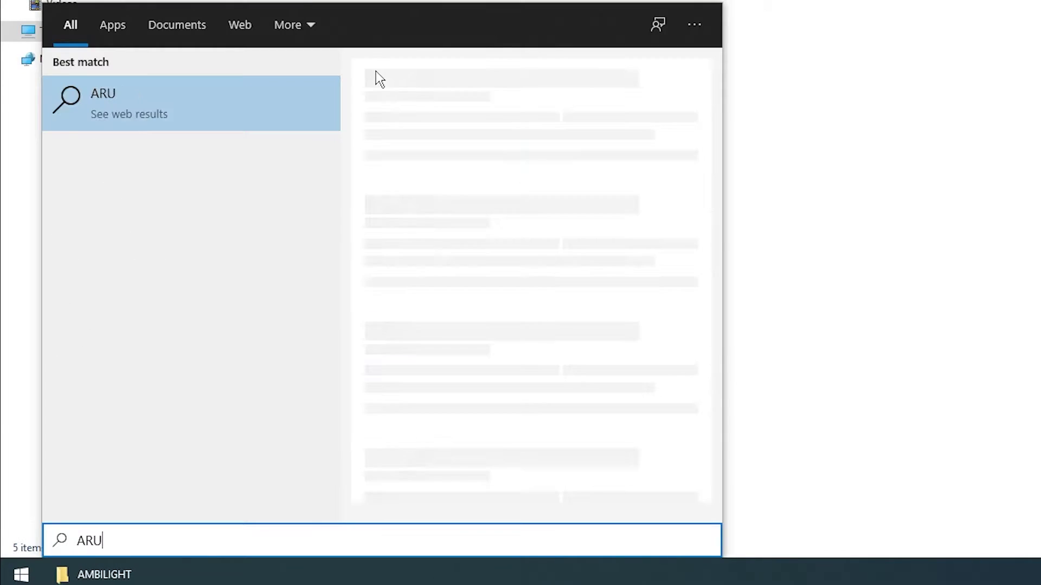
key("BackSpace")
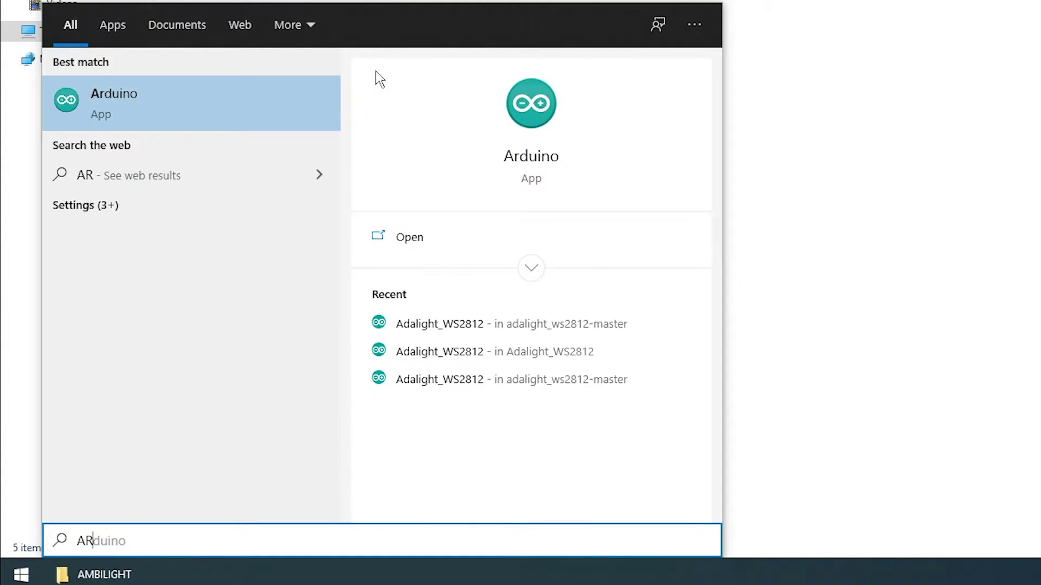
key("Return")
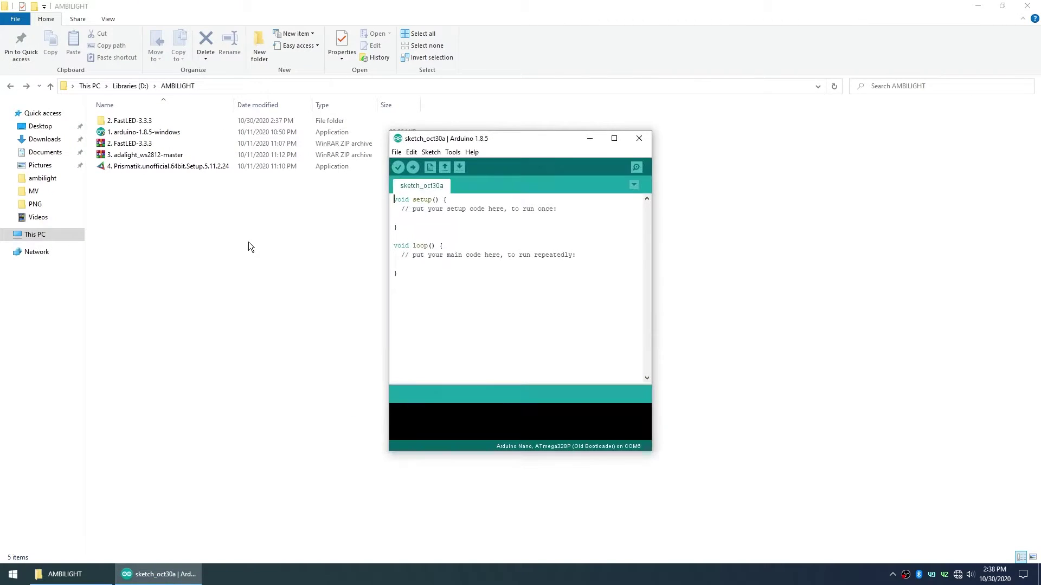
left_click_drag(389, 131, 142, 131)
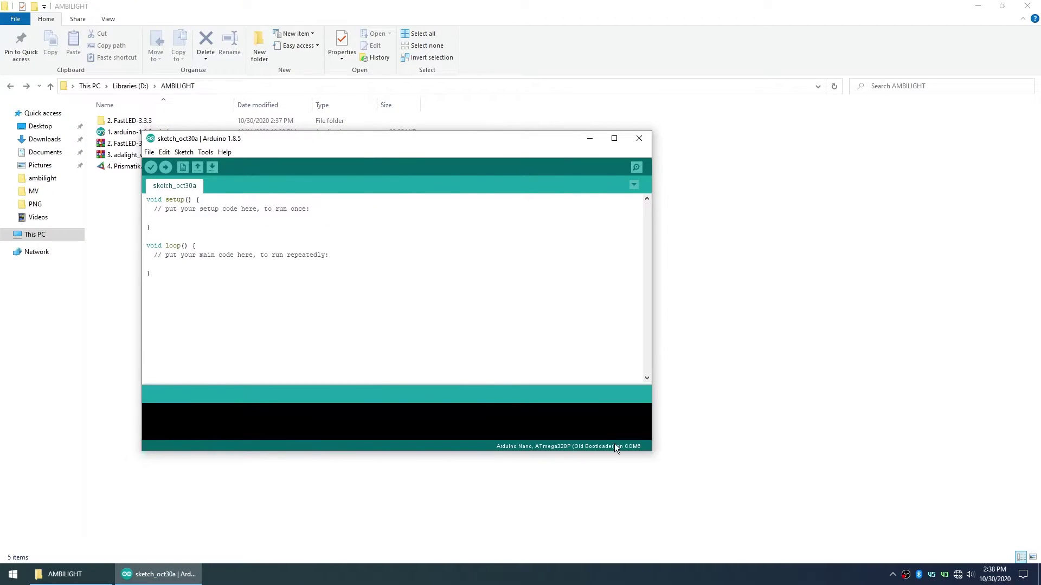
left_click_drag(652, 451, 741, 514)
Examine the board, processor and port settings for the Arduino Nano.
left_click(197, 154)
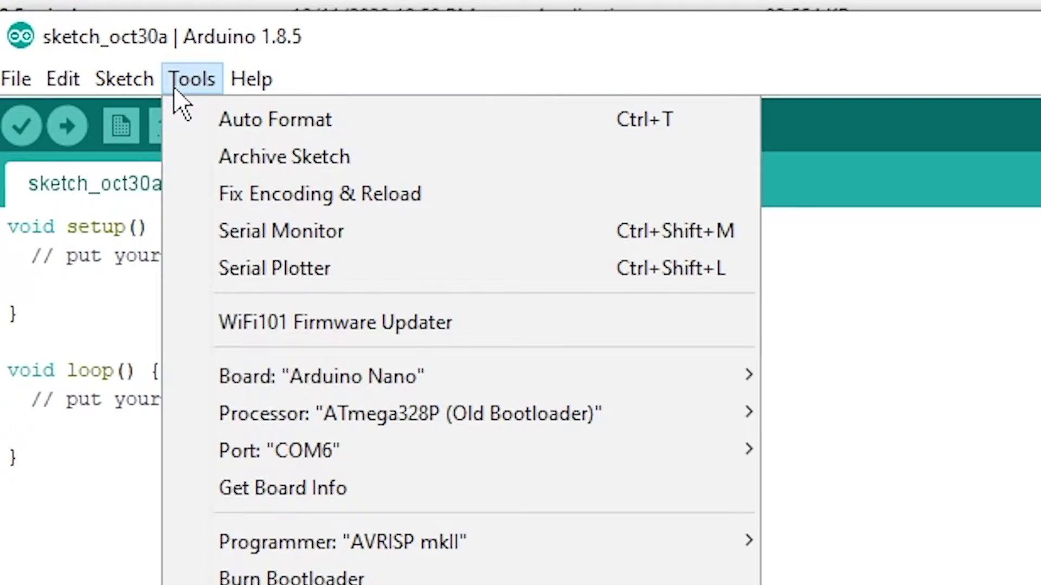
mouse_move(647, 374)
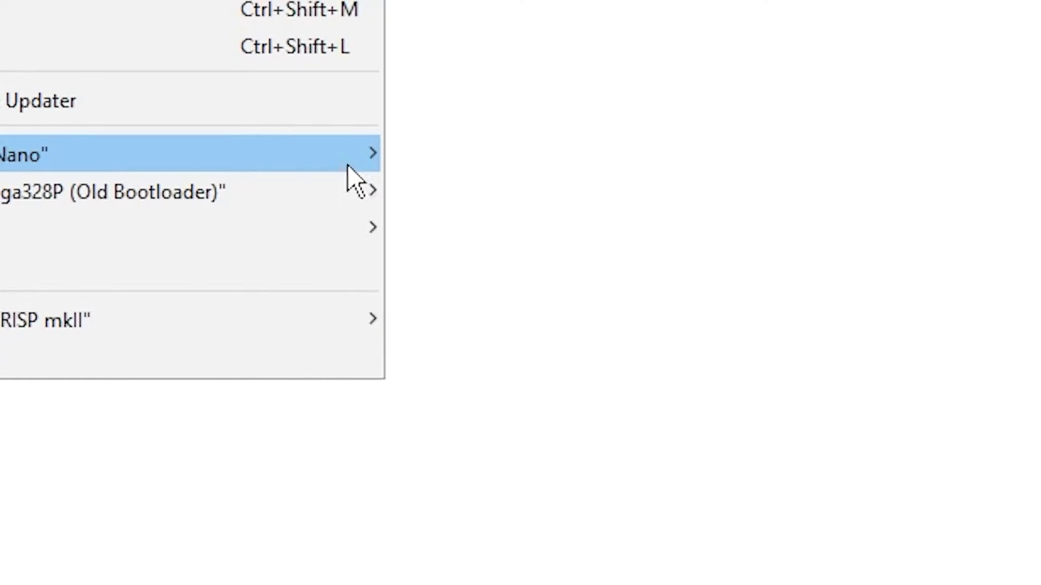
mouse_move(298, 200)
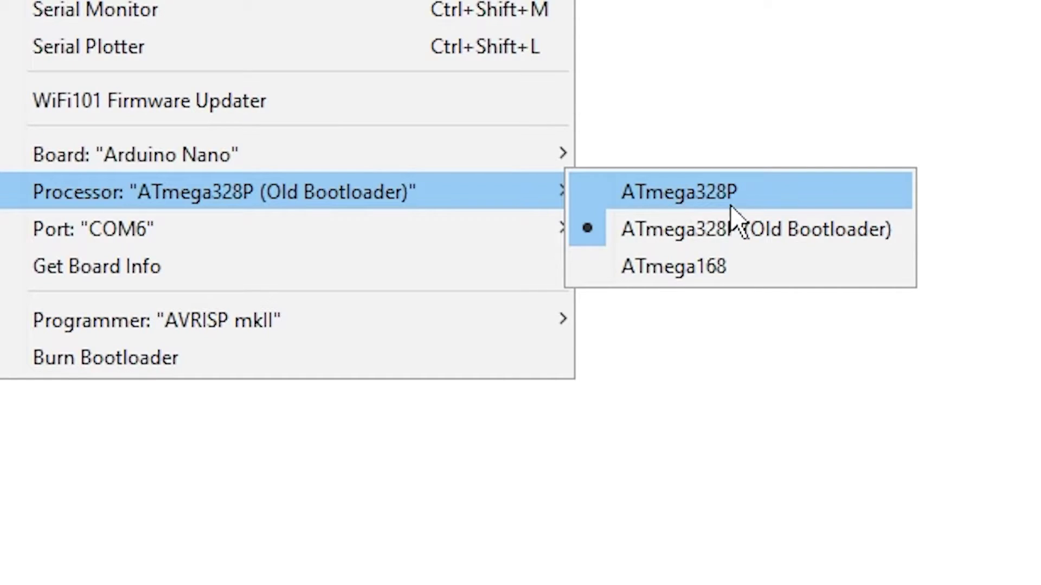
mouse_move(460, 242)
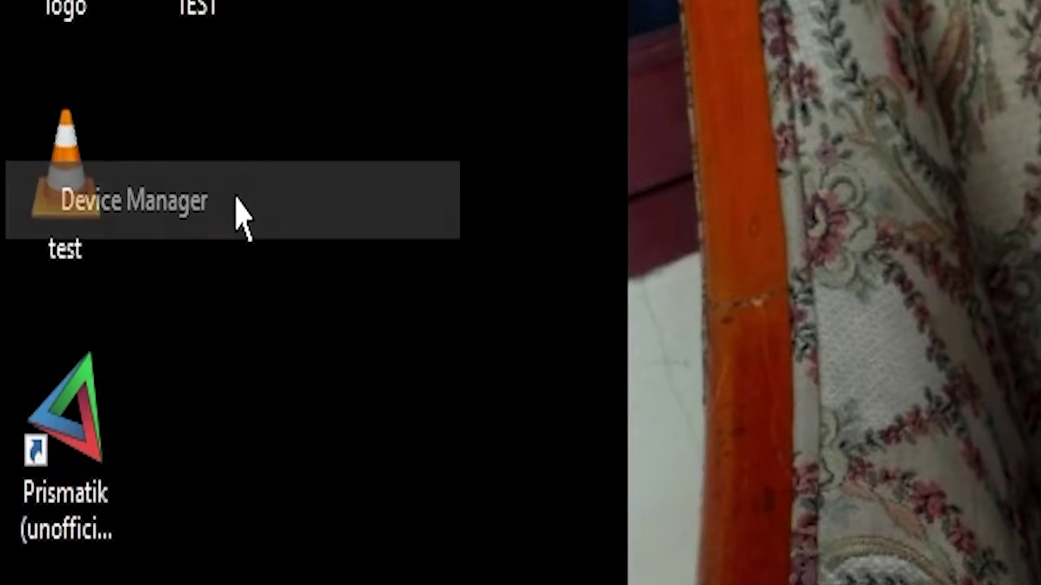
Switch to Device Manager and expand the Ports (COM & LPT) category to check the board's port.
left_click(238, 209)
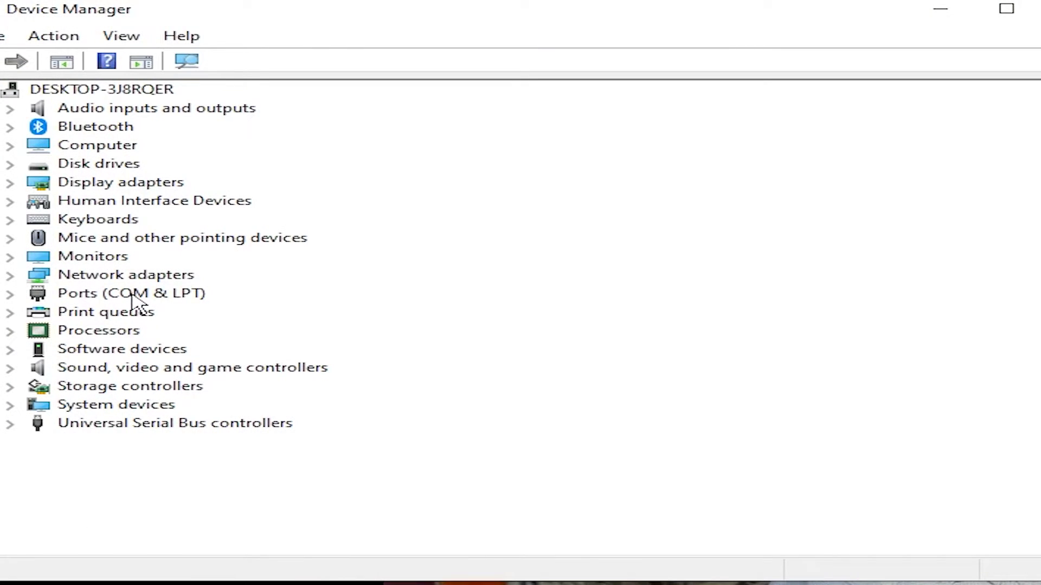
double_click(132, 297)
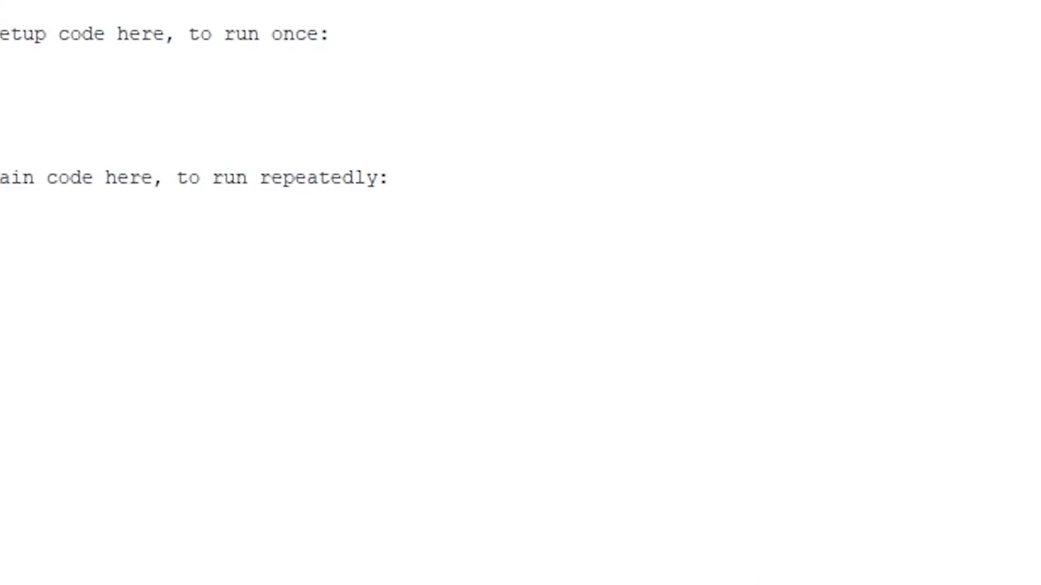
Return to the Arduino sketch and display the libraries available for inclusion to look for FastLED.
left_click(168, 118)
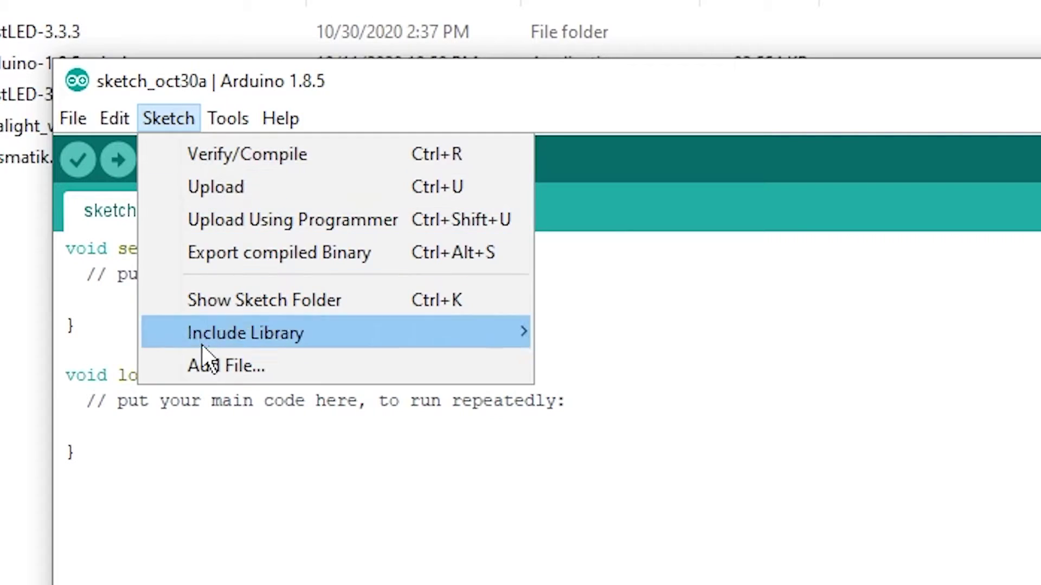
mouse_move(224, 337)
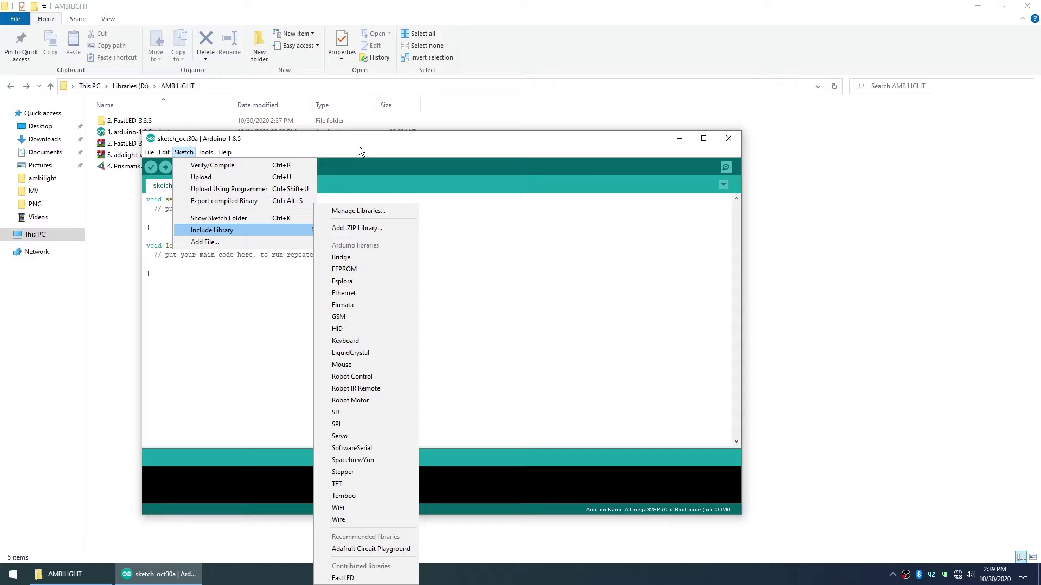
Close the Arduino sketch and extract the 3. adalight_ws2812-master archive directly into the AMBILIGHT folder.
left_click(359, 145)
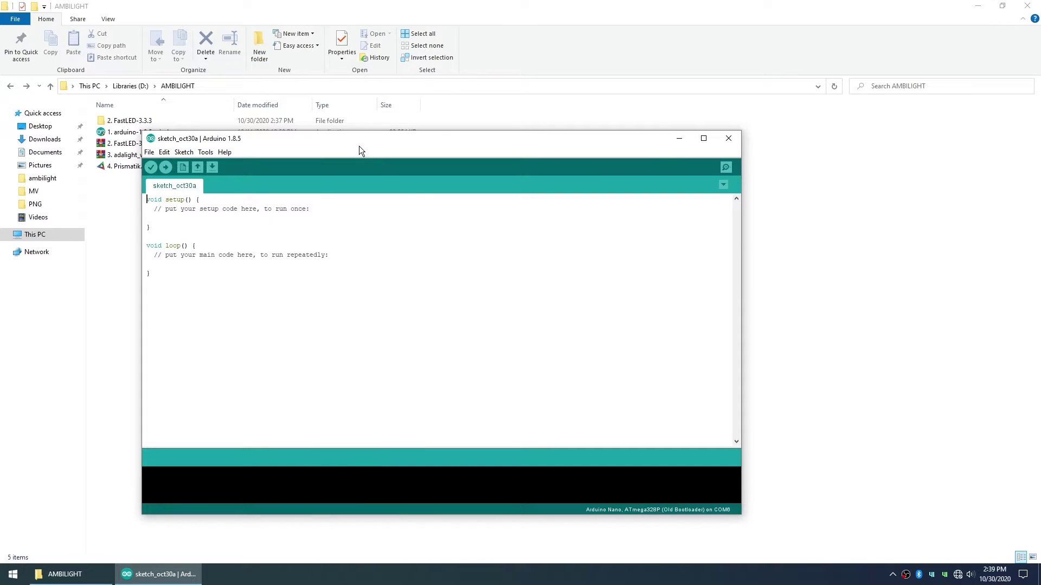
left_click(728, 138)
left_click(151, 144)
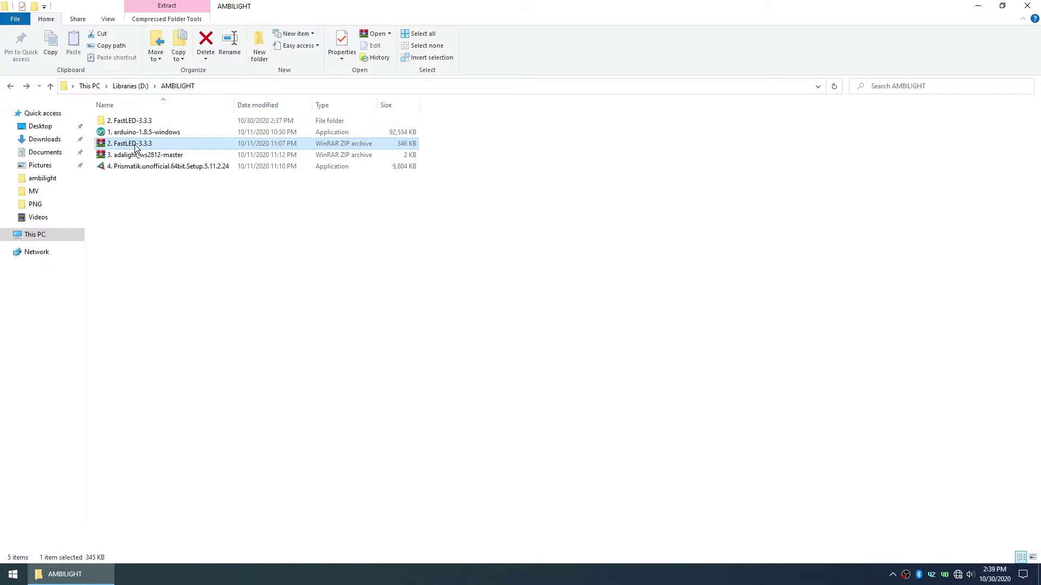
left_click(146, 157)
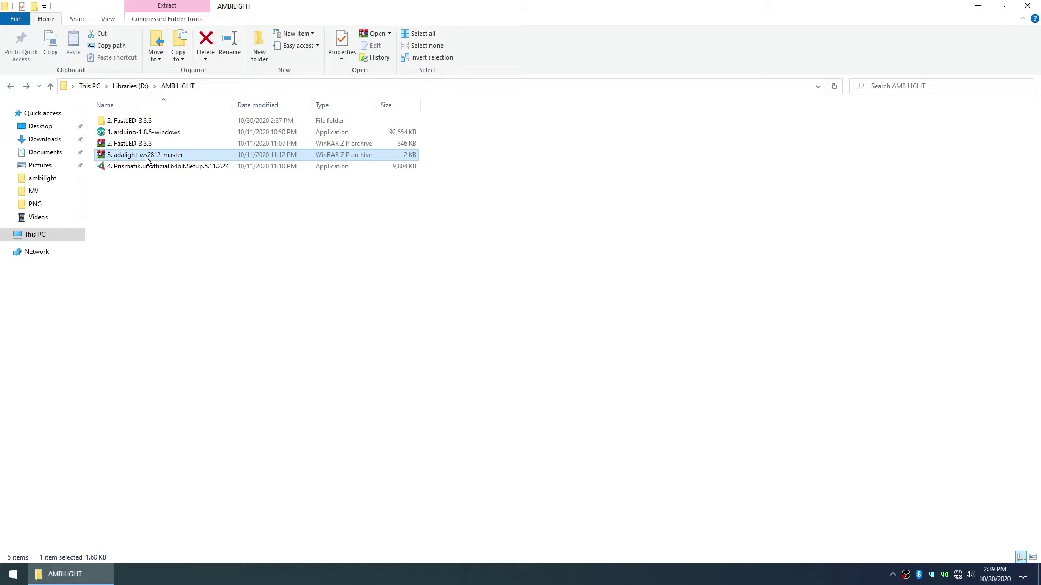
right_click(155, 159)
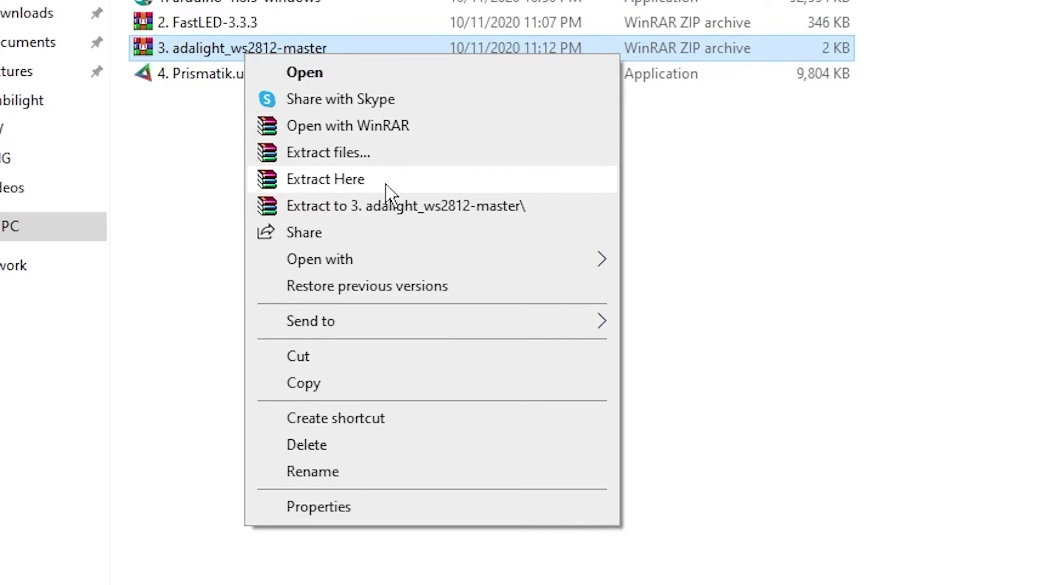
left_click(209, 216)
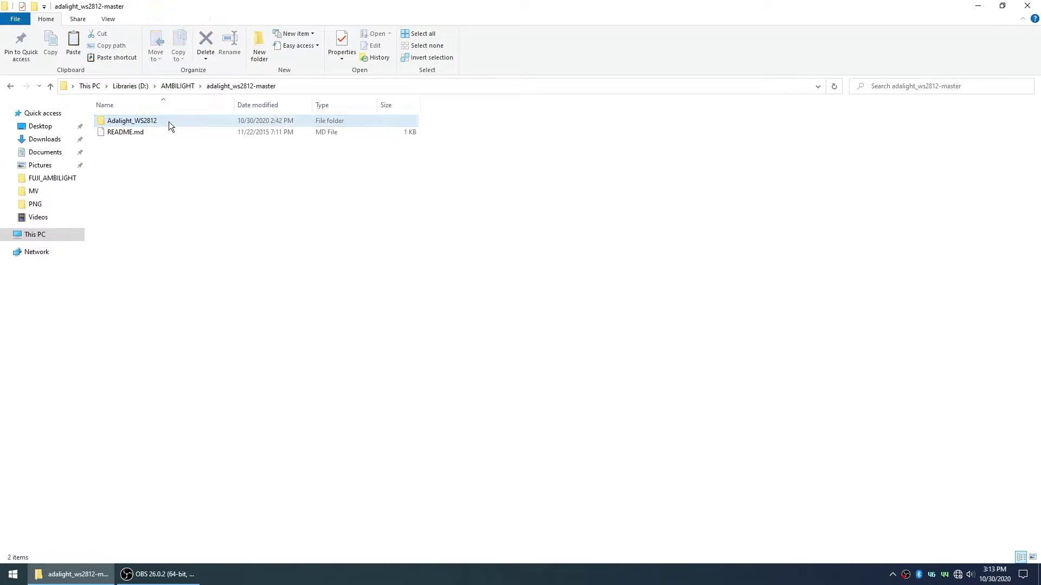
Open the Adalight_WS2812 sketch from the extracted folder and set DATA_PIN to 6.
double_click(168, 122)
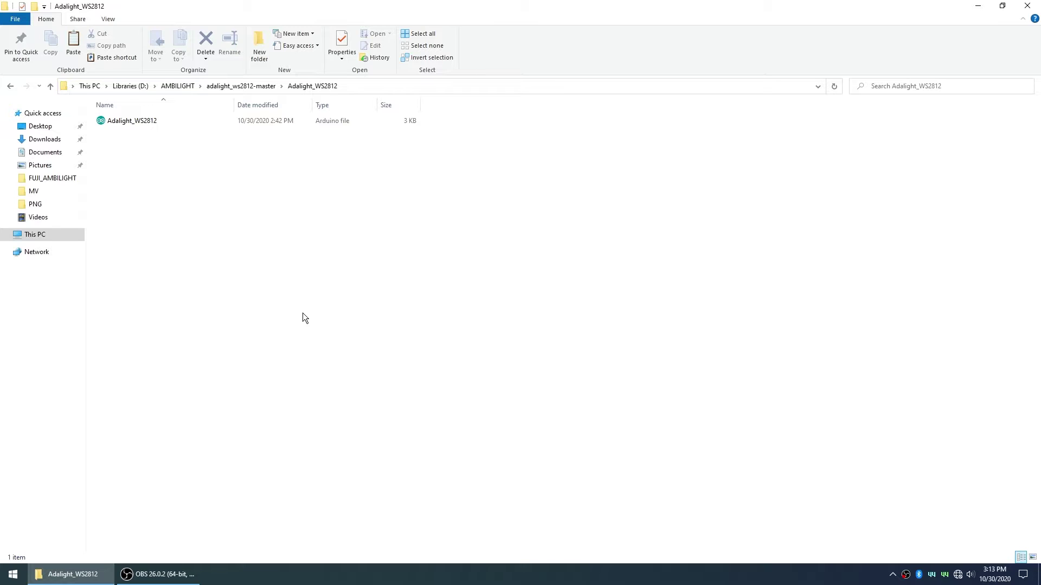
double_click(165, 118)
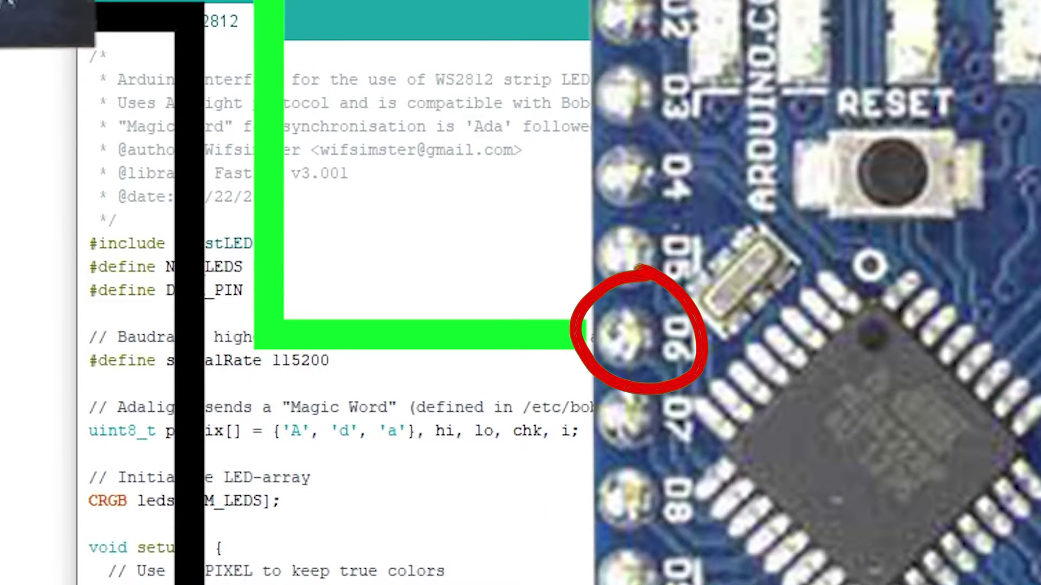
left_click(286, 293)
type("6")
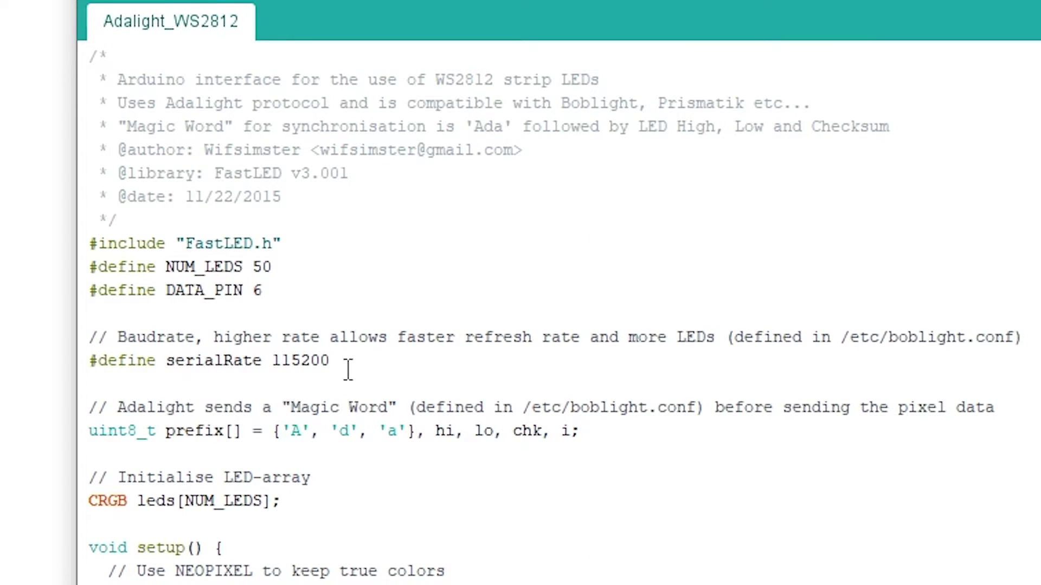
Check the serialRate definition and upload the Adalight_WS2812 sketch to the Arduino Nano, closing the sketch when done.
left_click_drag(329, 360, 265, 358)
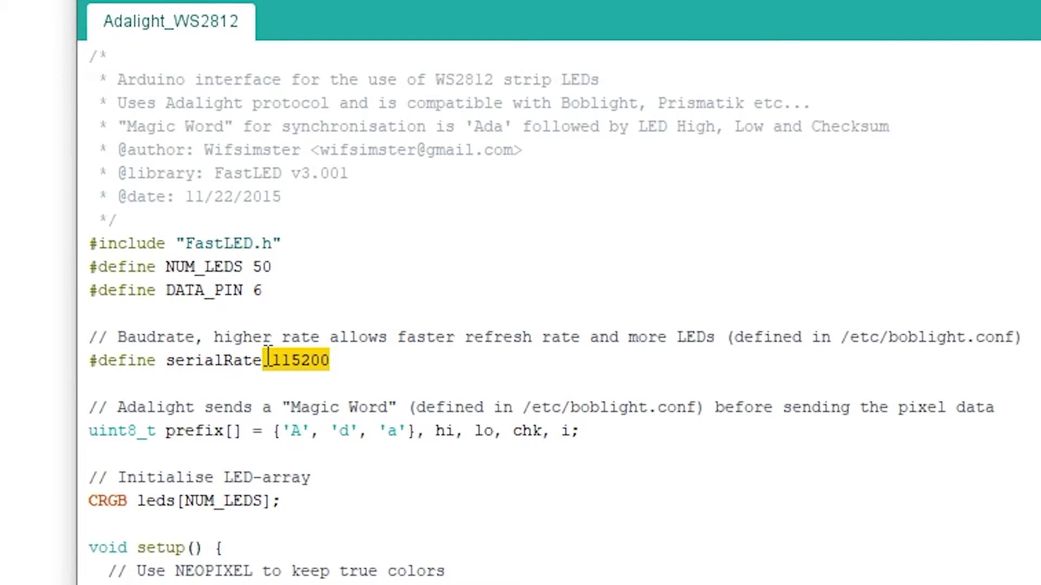
left_click(450, 365)
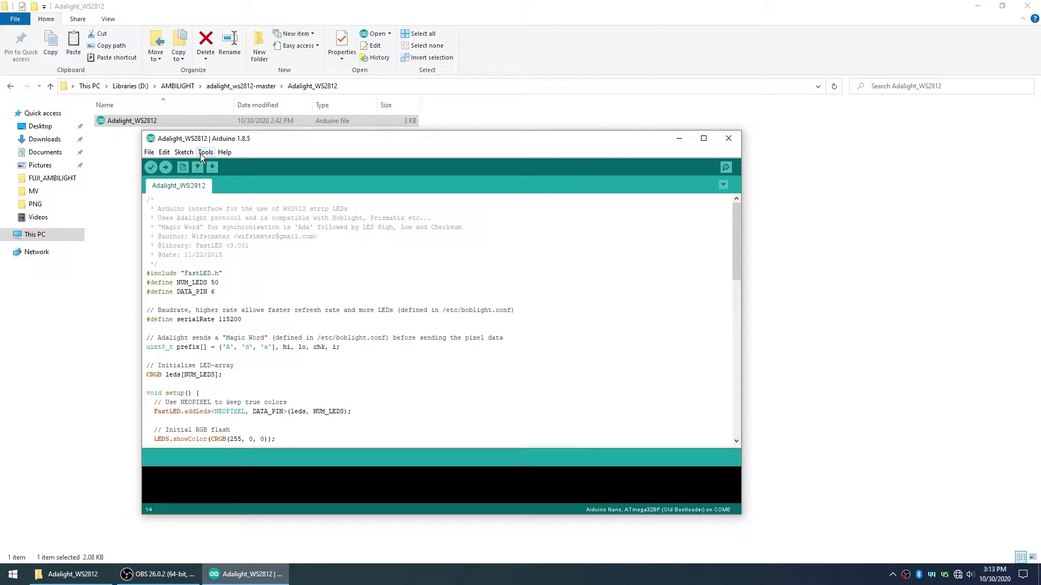
left_click(166, 167)
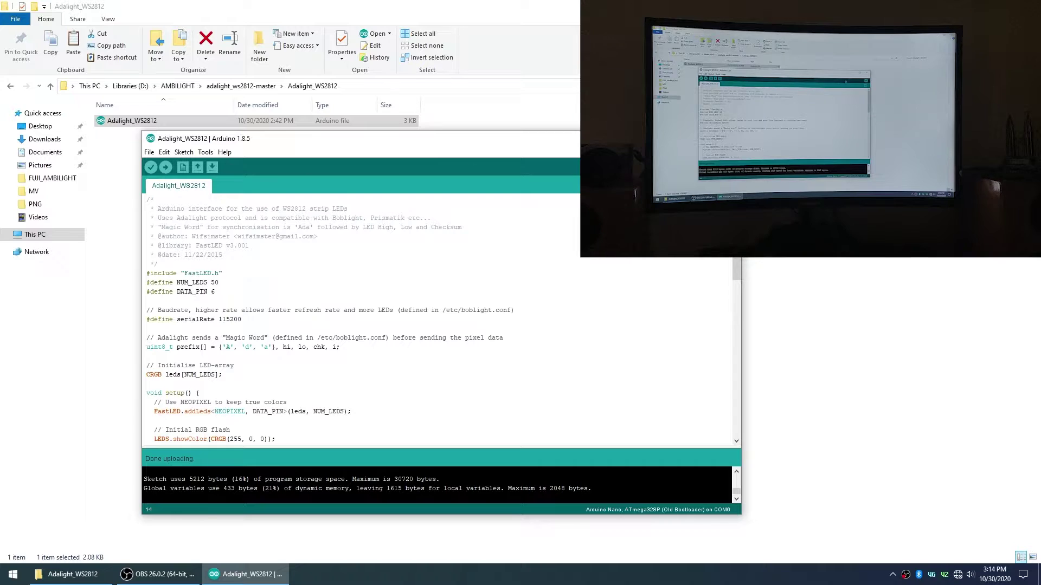
left_click(724, 140)
Return to the AMBILIGHT folder and start the 4. Prismatik.unofficial.64bit.Setup.5.11.2.24 installer.
left_click(13, 89)
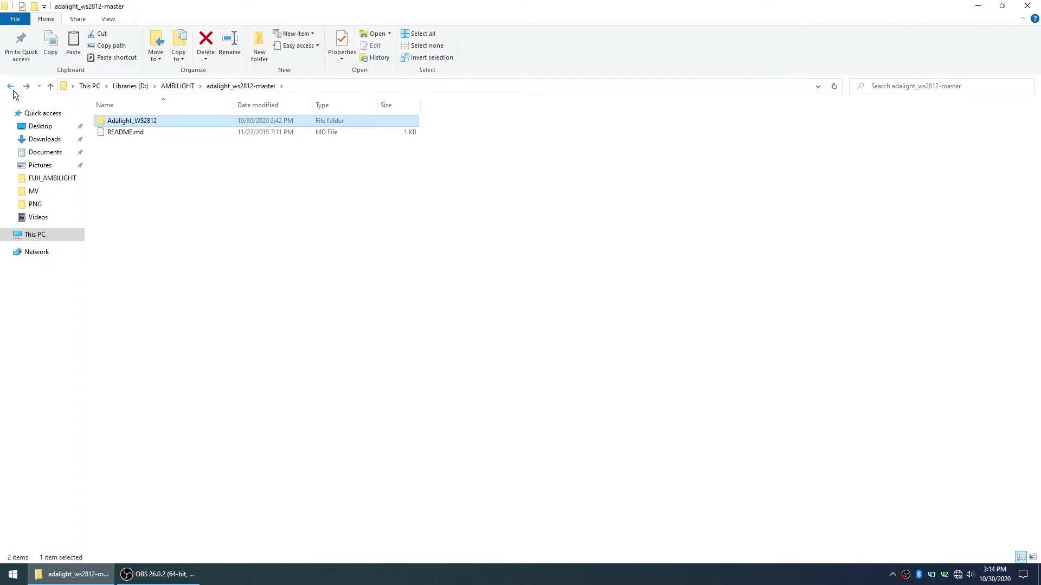
left_click(13, 89)
left_click(261, 177)
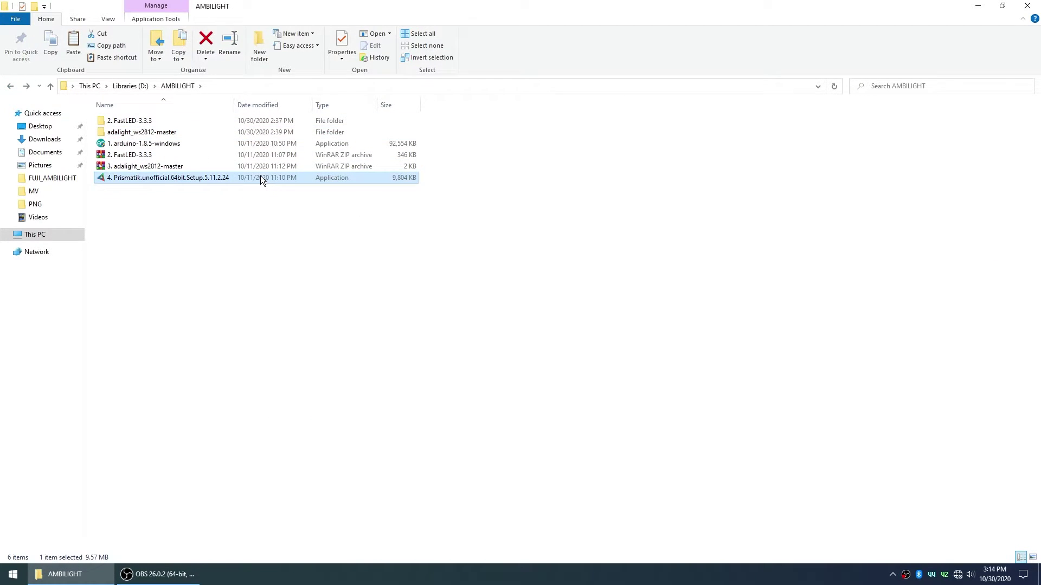
left_click(527, 309)
left_click(583, 375)
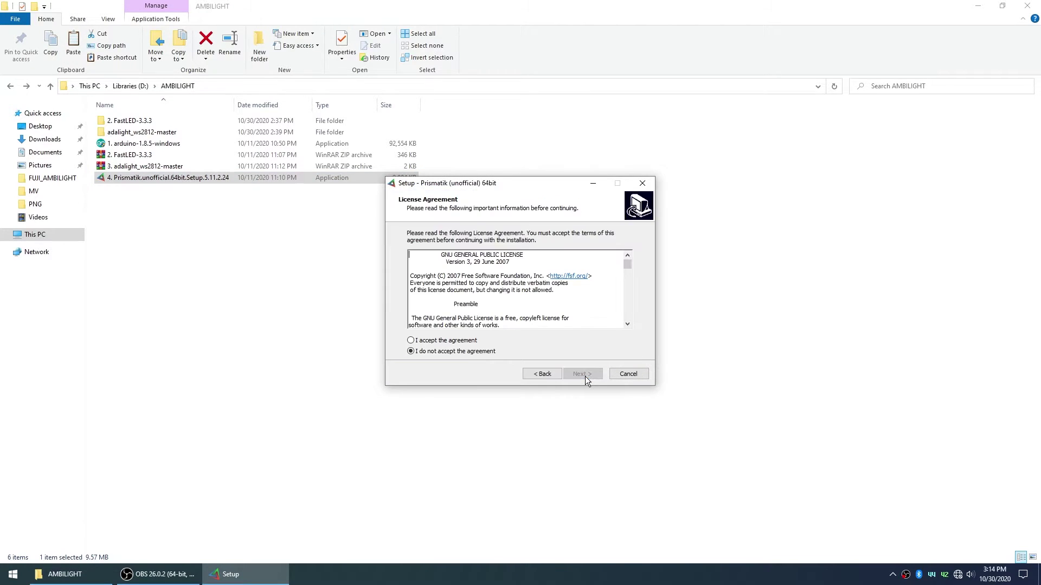
Accept the license agreement and install Prismatik with a desktop icon and a startup folder entry.
left_click(458, 342)
left_click(589, 372)
left_click(589, 372)
left_click(589, 371)
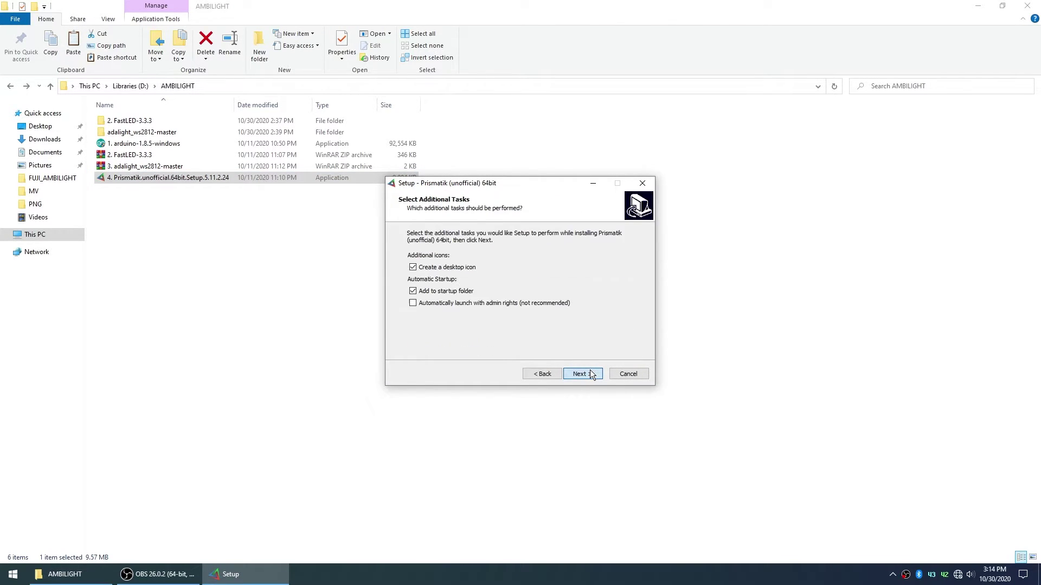
left_click(580, 374)
left_click(581, 374)
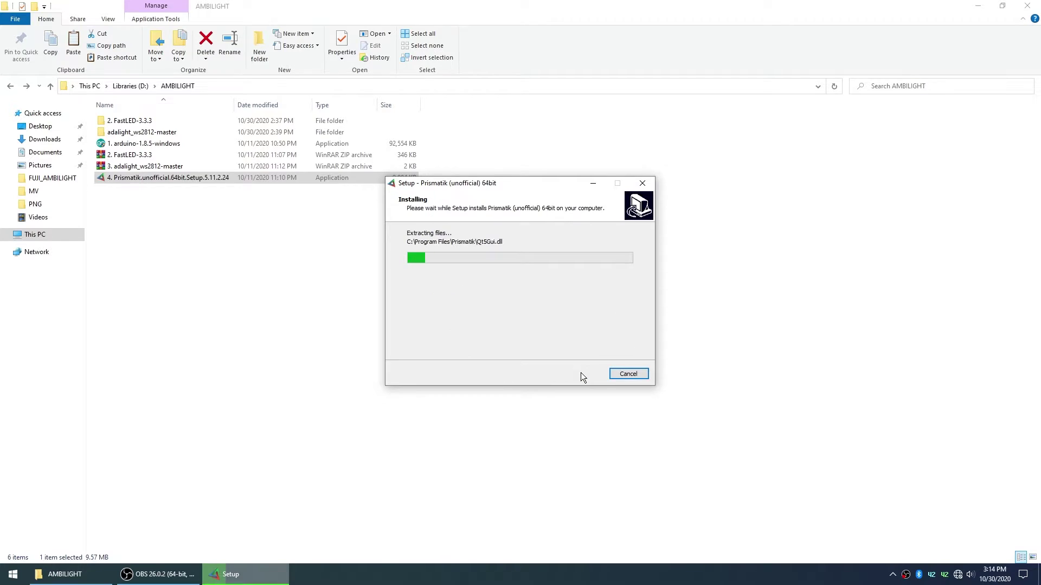
left_click(581, 374)
Open the Prismatik settings window and run the configuration wizard from the device settings.
right_click(919, 574)
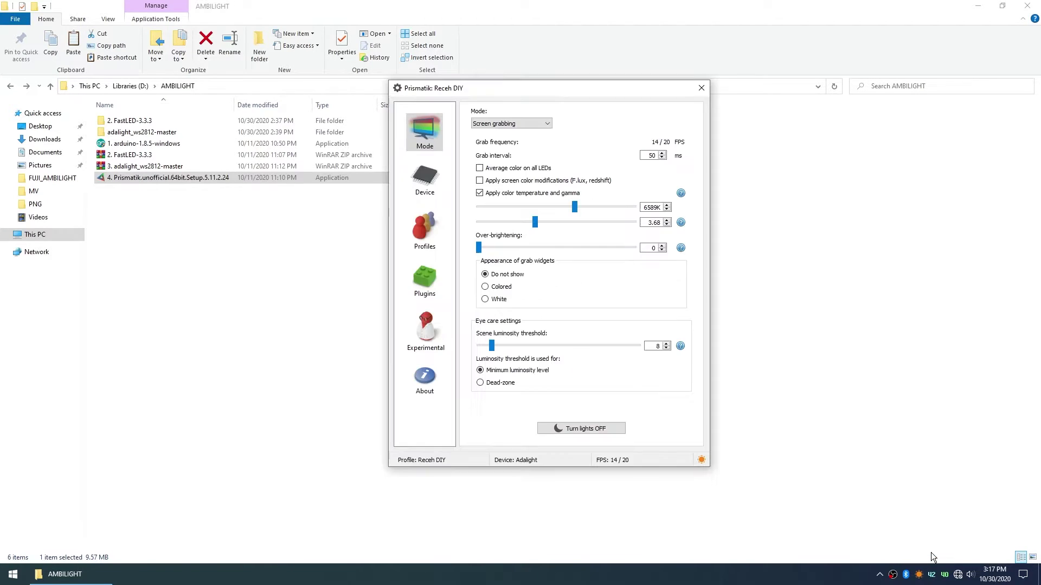
left_click(426, 185)
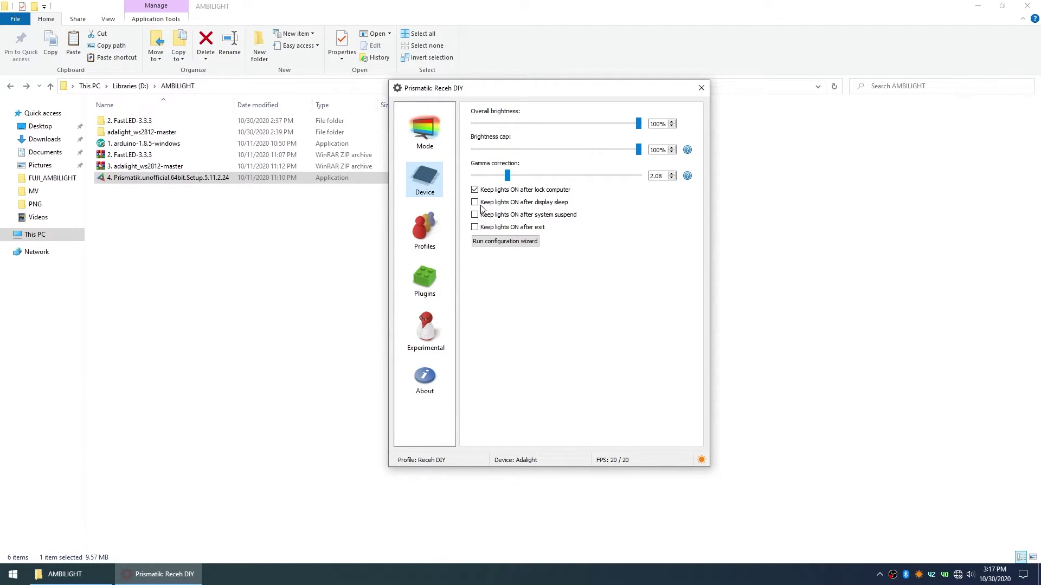
left_click(523, 241)
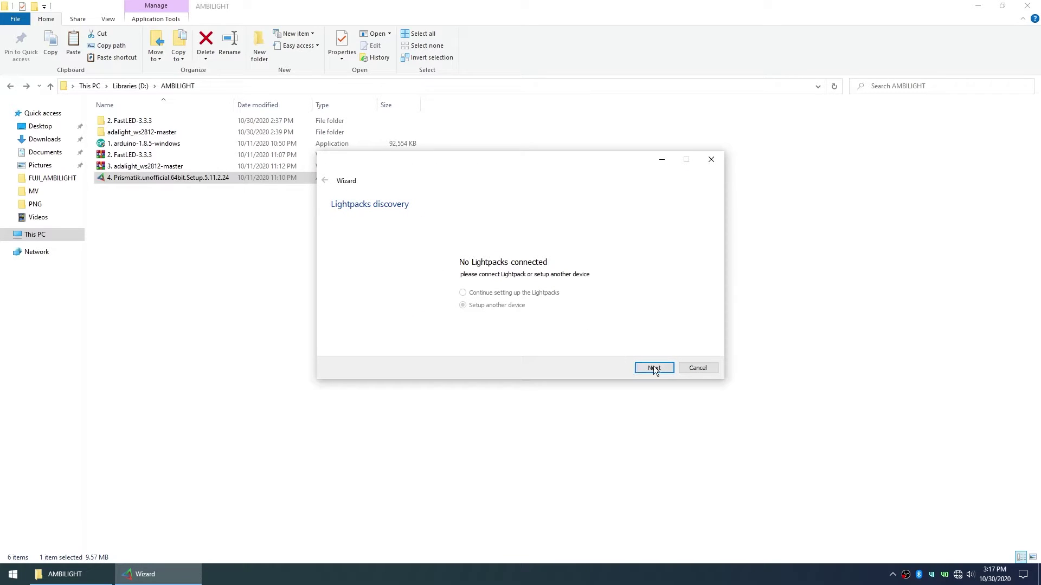
Configure the wizard for an Adalight (Serial, 511 LEDs) device on COM6 at 115200 baud, RGB color format and the Receh DIY profile.
left_click(653, 368)
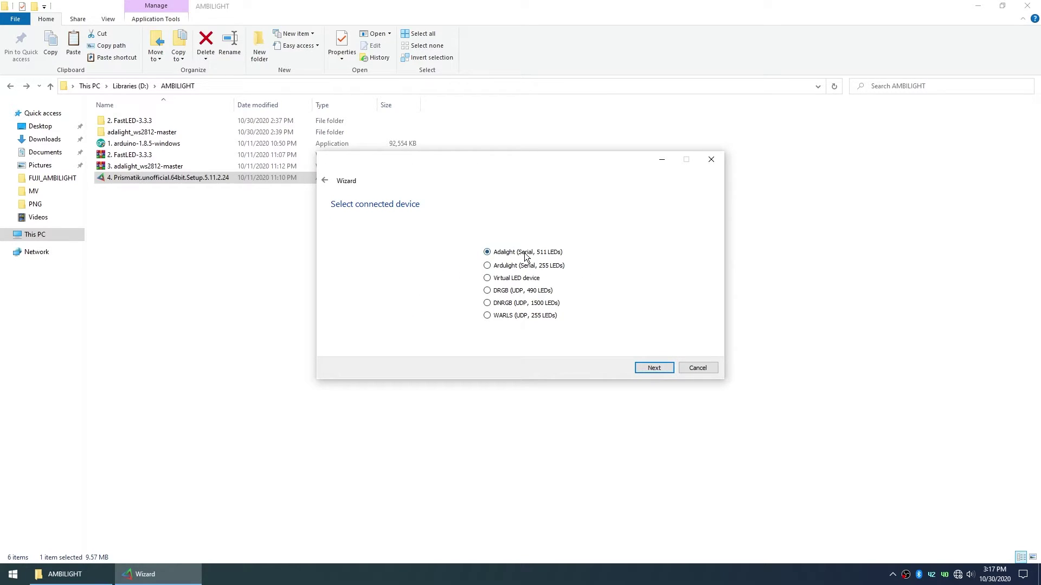
left_click(654, 369)
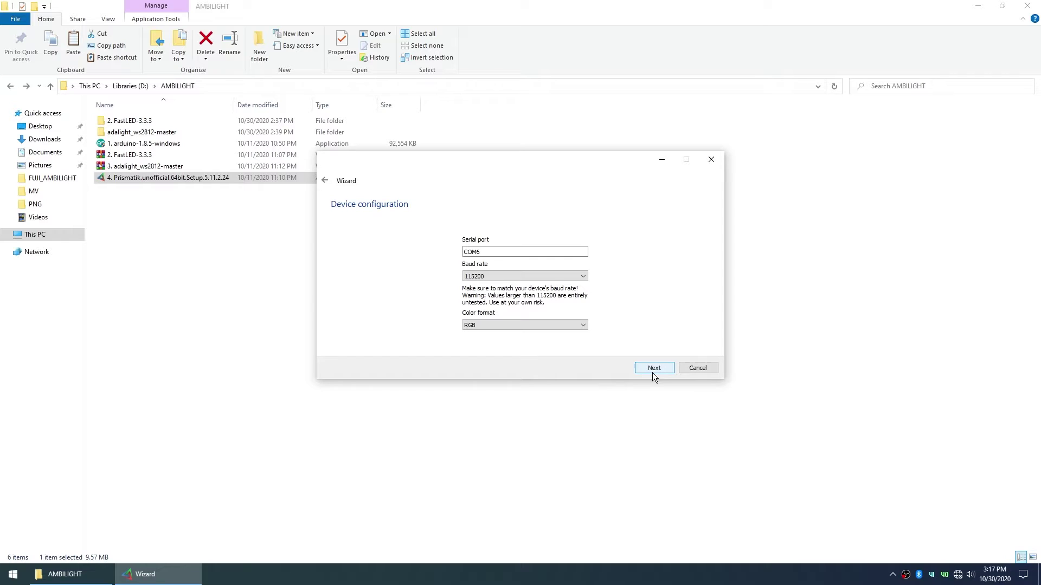
left_click(653, 373)
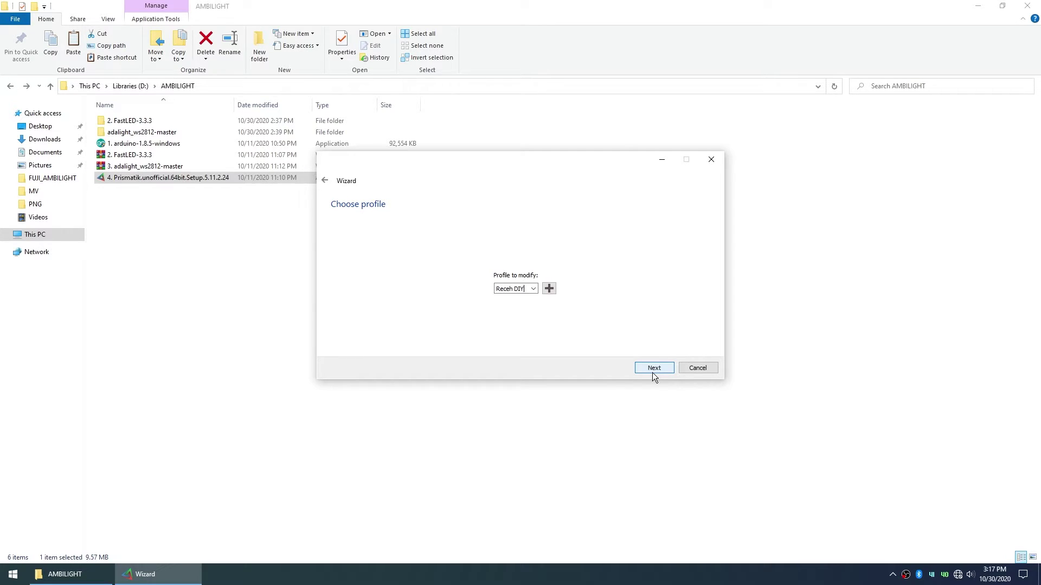
left_click(653, 369)
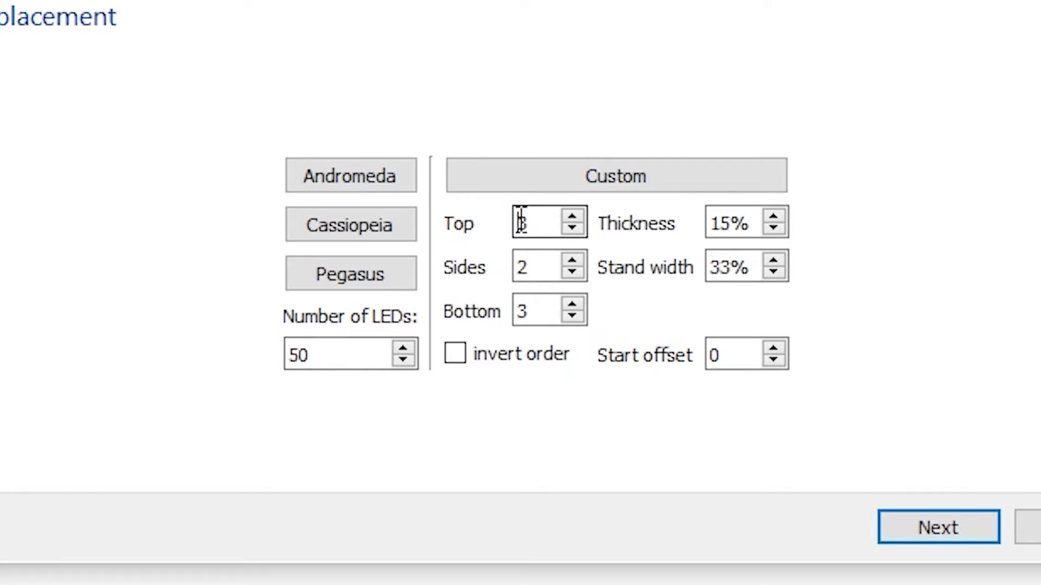
Apply a custom zone placement with 16 top, 9 side and 16 bottom LEDs and a 0% stand width.
double_click(520, 270)
type("16")
key("Tab")
type("9")
key("Tab")
type("16")
key("Tab")
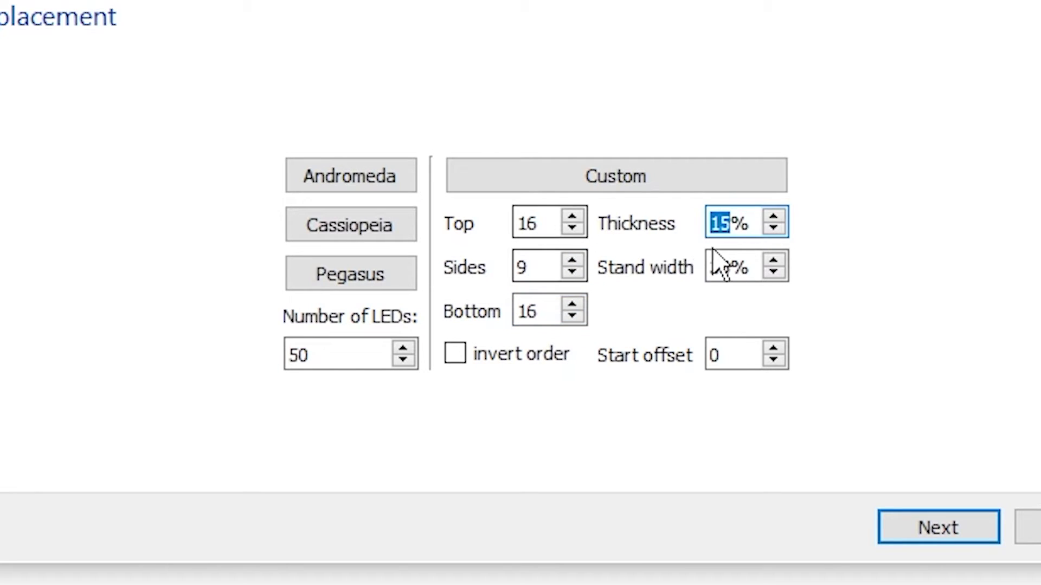
key("Tab")
type("0")
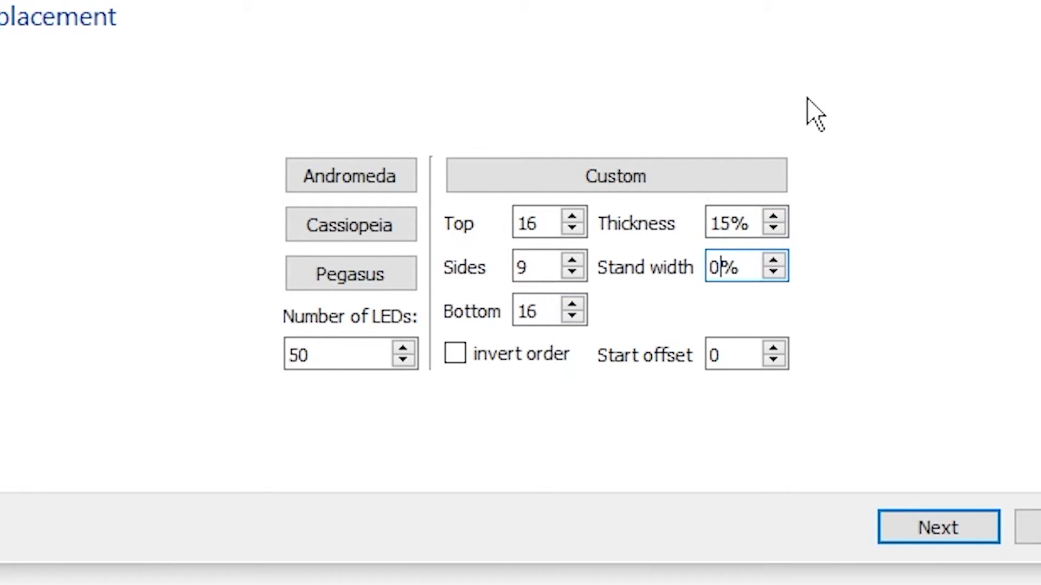
left_click(668, 182)
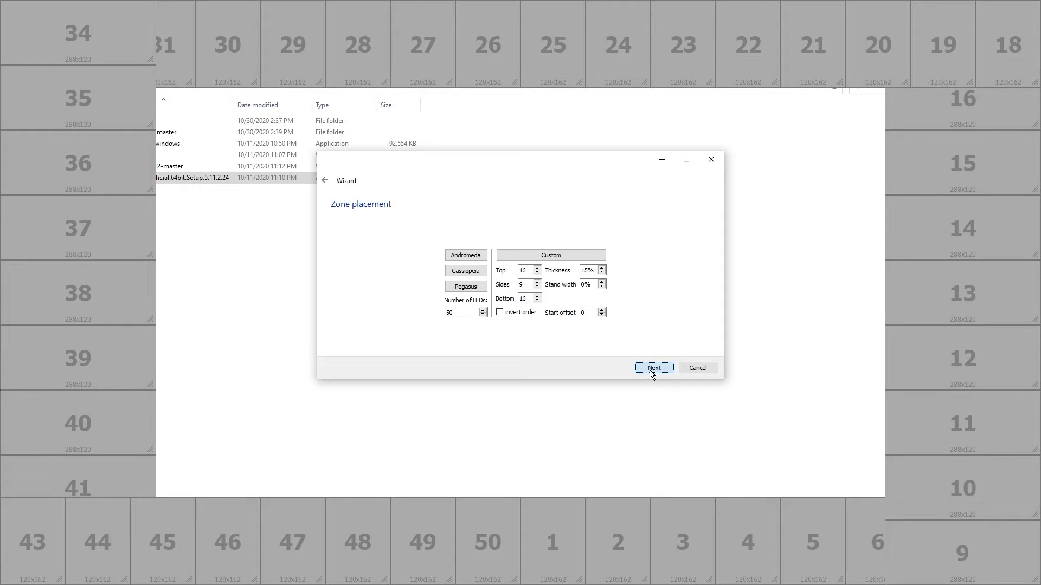
left_click(652, 368)
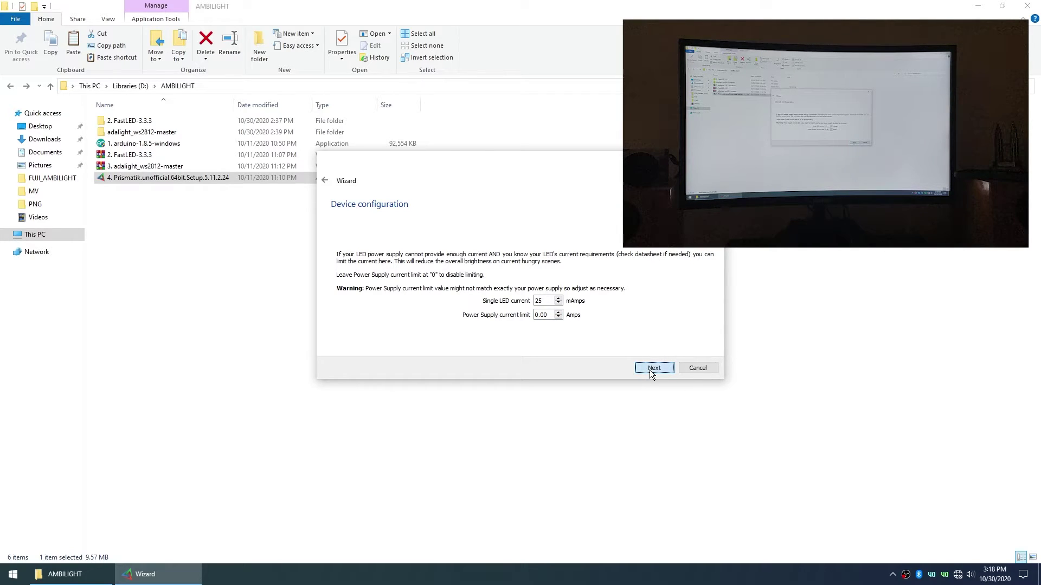
Accept the LED current settings, adjust the white balance with the color temperature slider and finish the wizard.
left_click(651, 369)
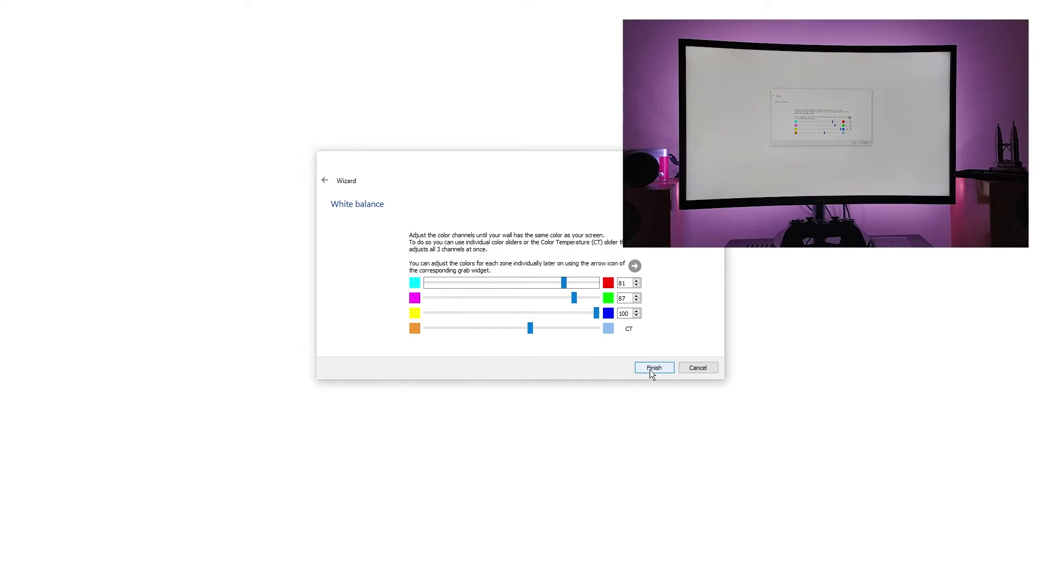
left_click(530, 329)
left_click_drag(528, 327, 605, 329)
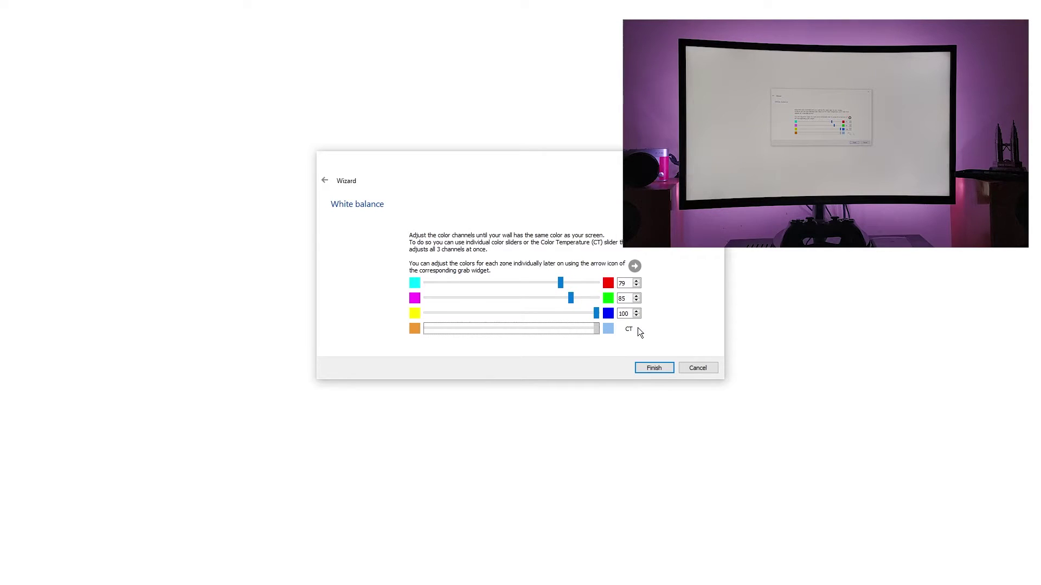
left_click_drag(671, 331, 545, 317)
left_click(658, 371)
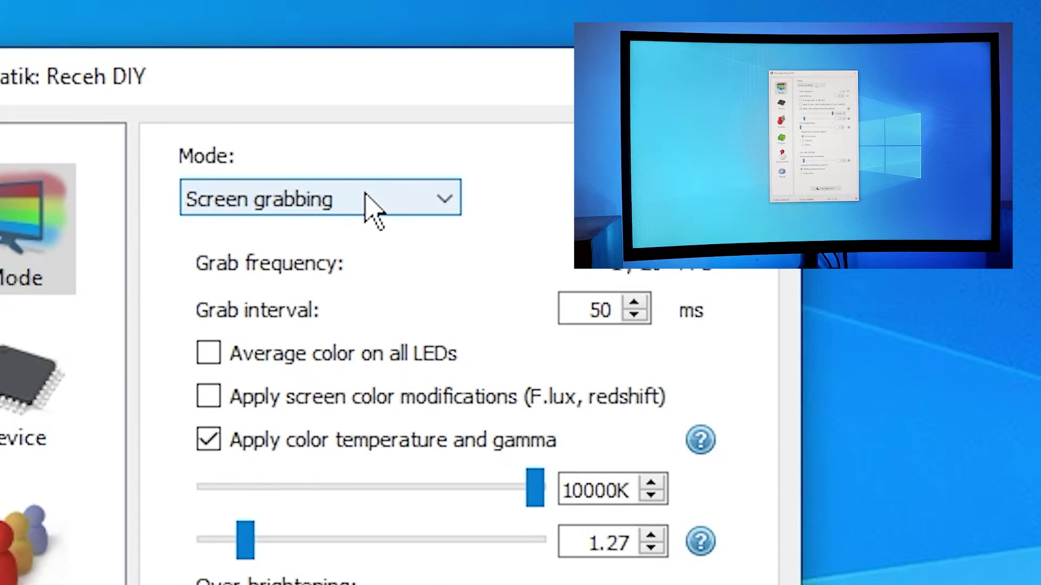
Try the Mood lamp lighting mode and switch the mode to Sound visualization.
left_click(526, 123)
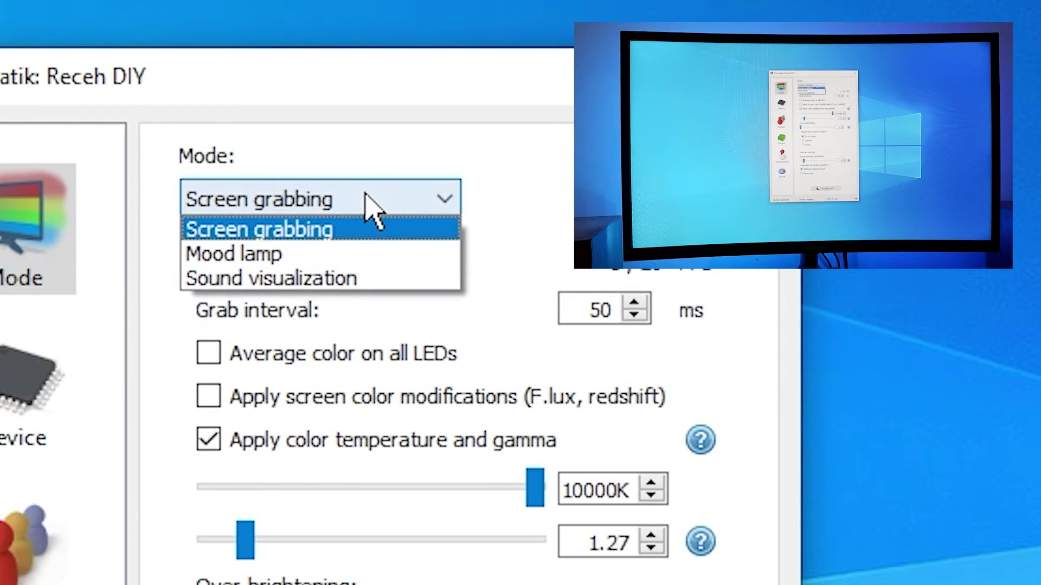
left_click(381, 260)
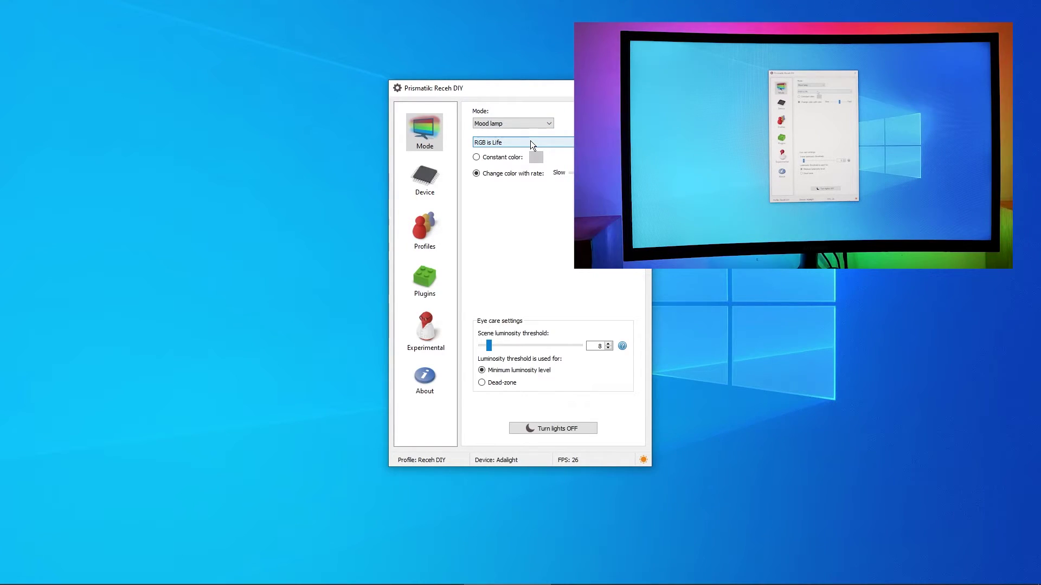
left_click(534, 125)
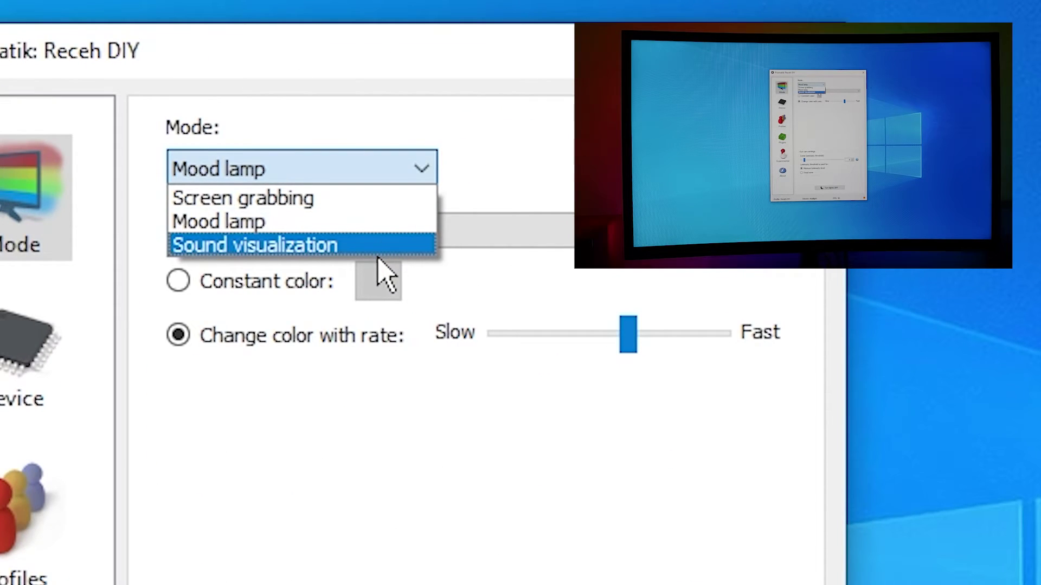
left_click(373, 251)
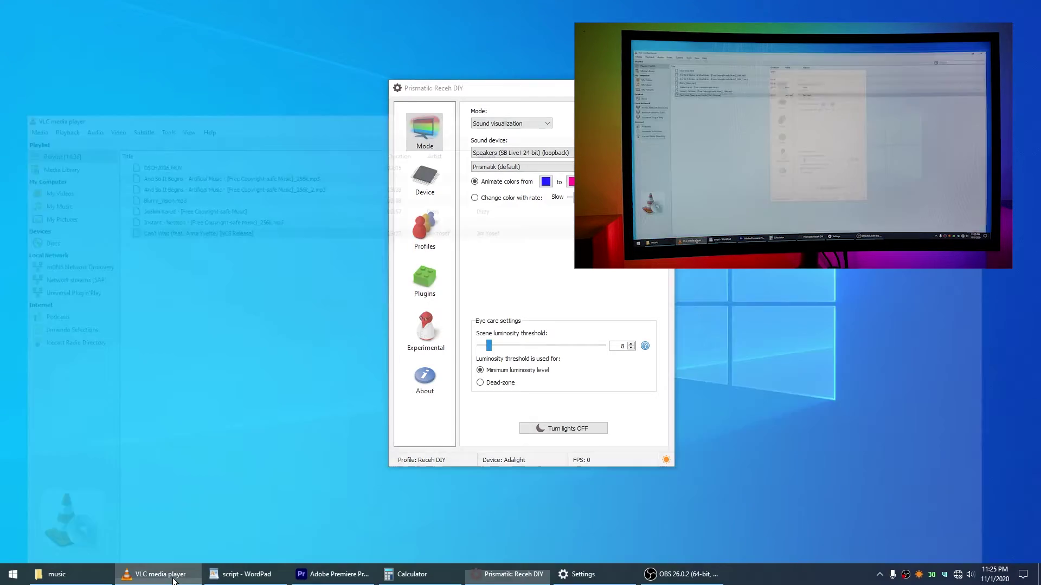
Switch to VLC media player and play the track "Can't Wait" to test the sound visualization.
left_click(163, 574)
double_click(229, 129)
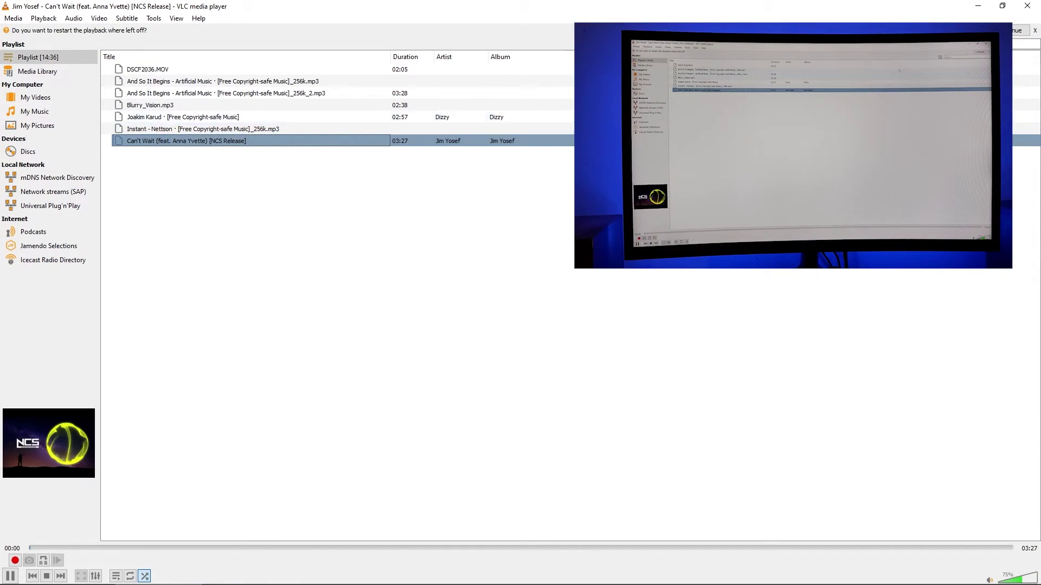